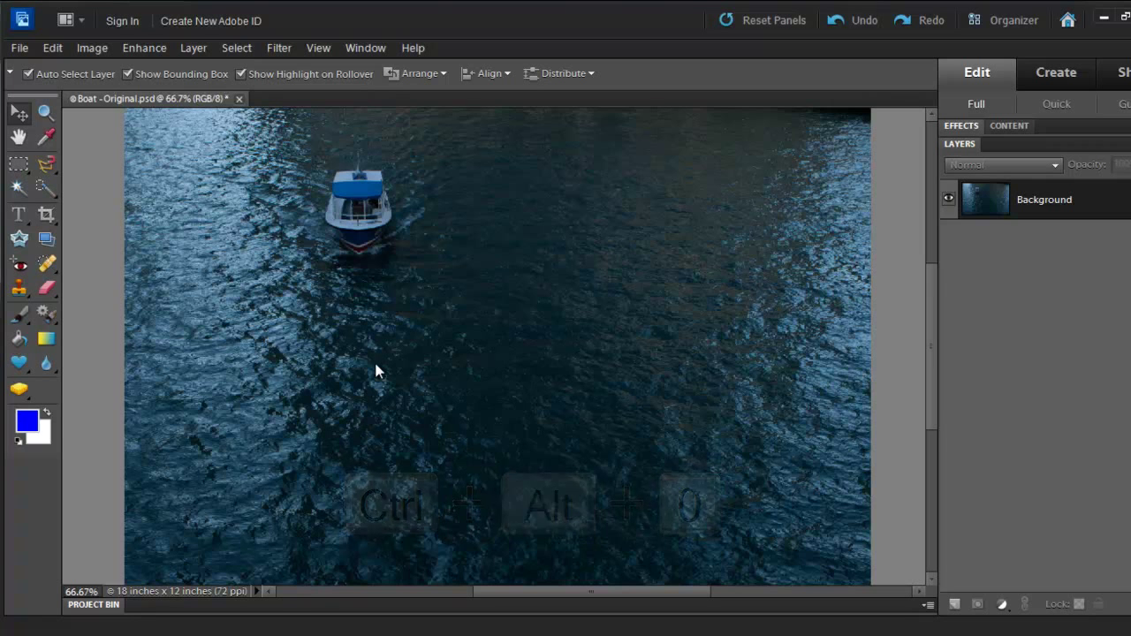
Duplicate the Background layer and rename the copy #2
key(ctrl+alt+0)
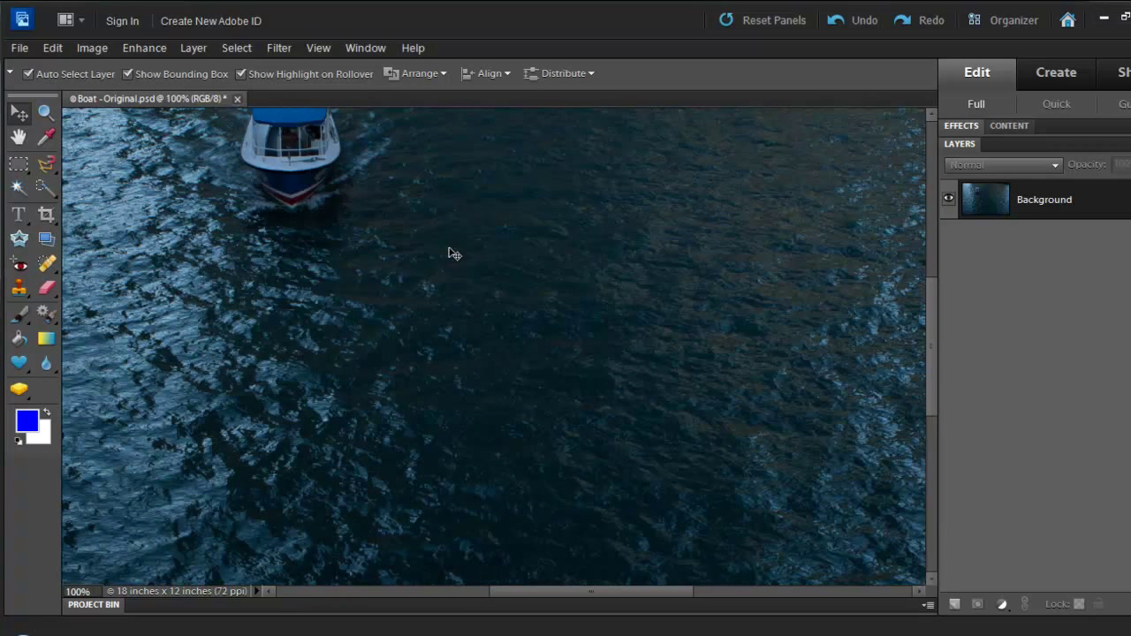
drag(421, 212, 494, 295)
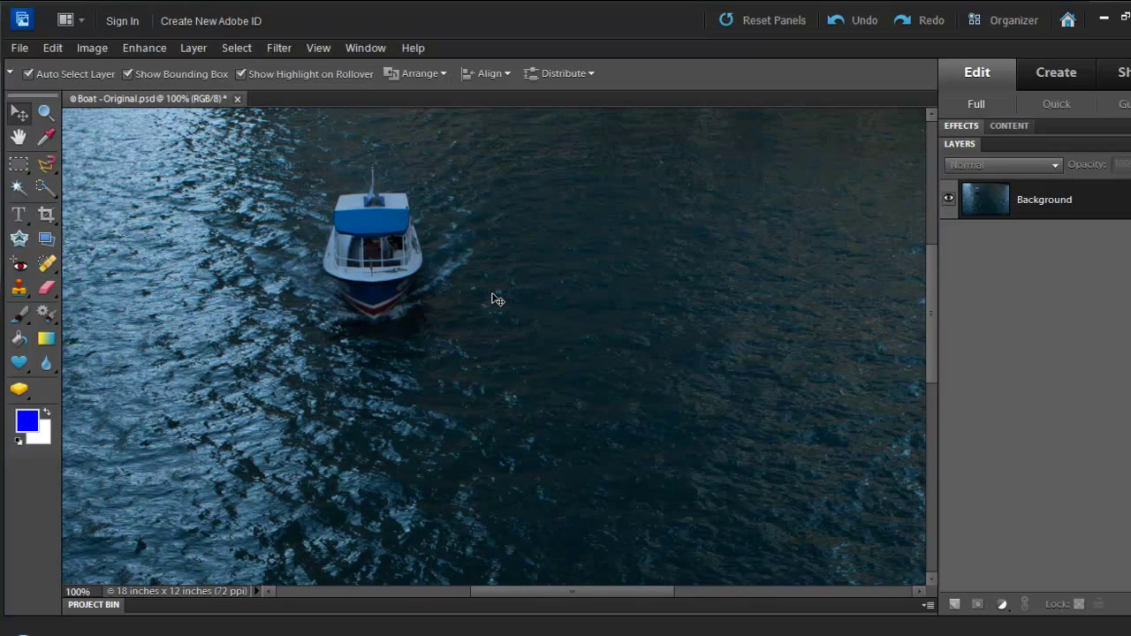
drag(323, 224, 383, 256)
drag(477, 306, 436, 279)
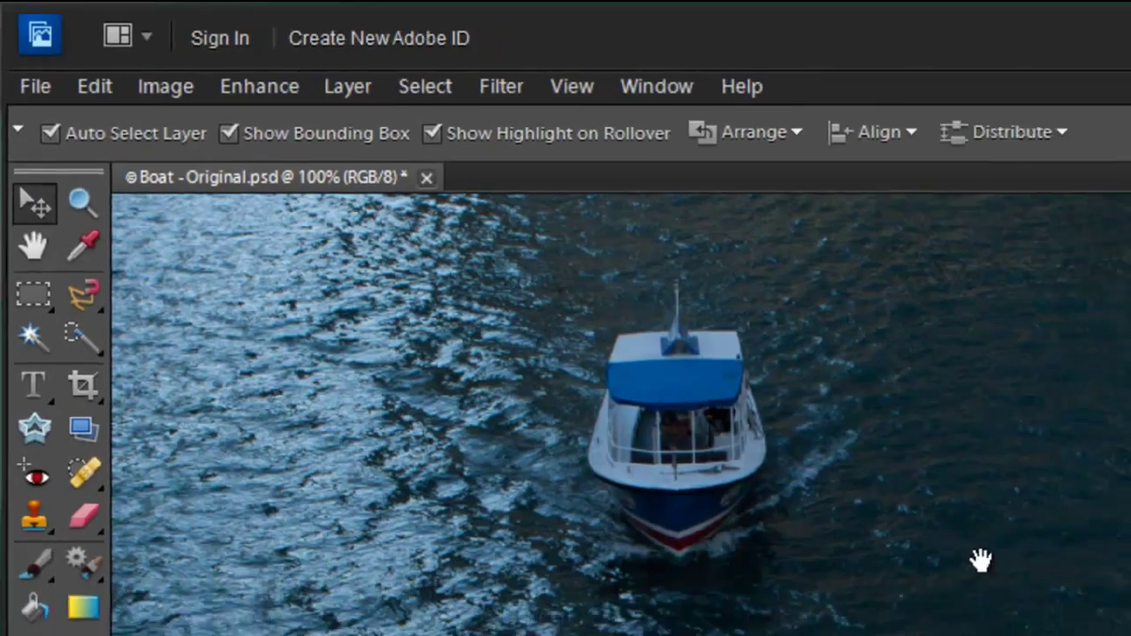
drag(1061, 607, 1074, 525)
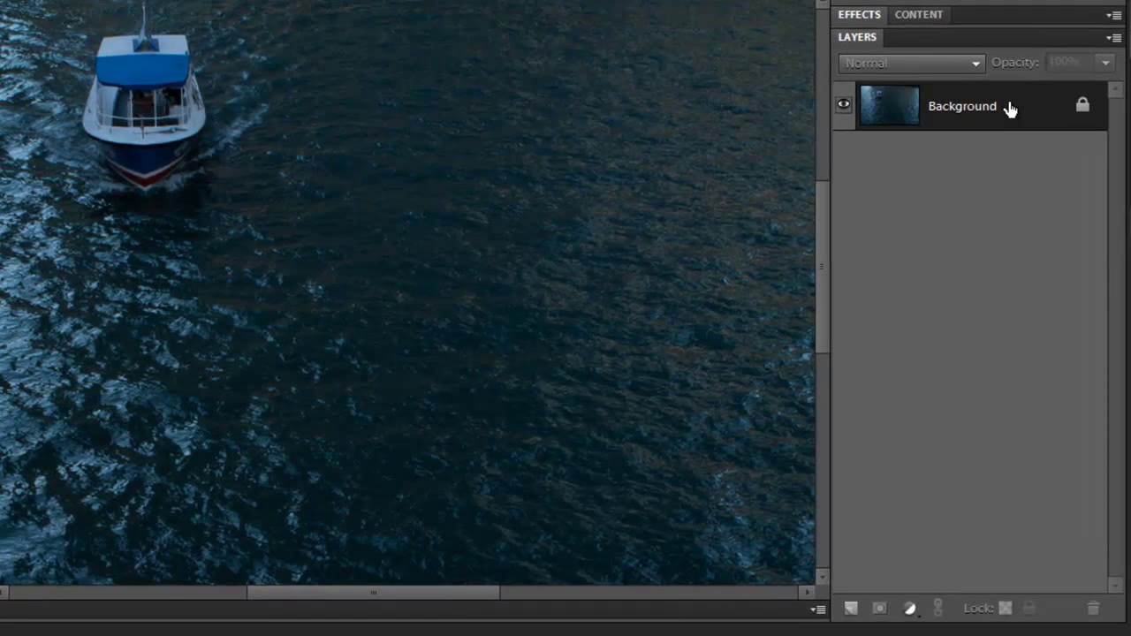
drag(1010, 107, 854, 629)
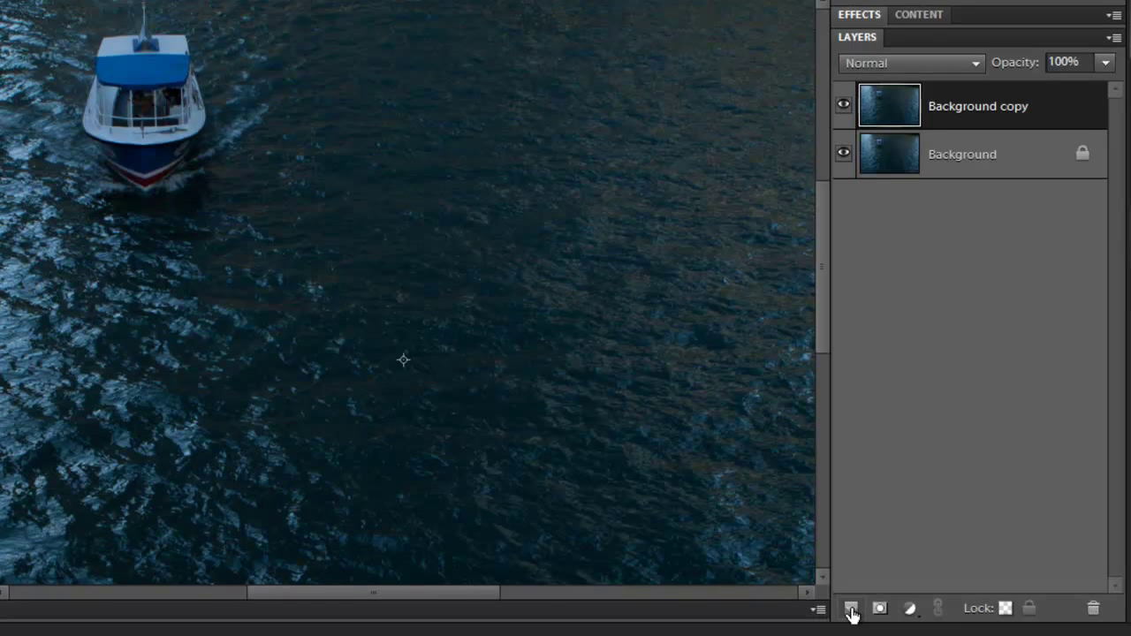
double_click(971, 107)
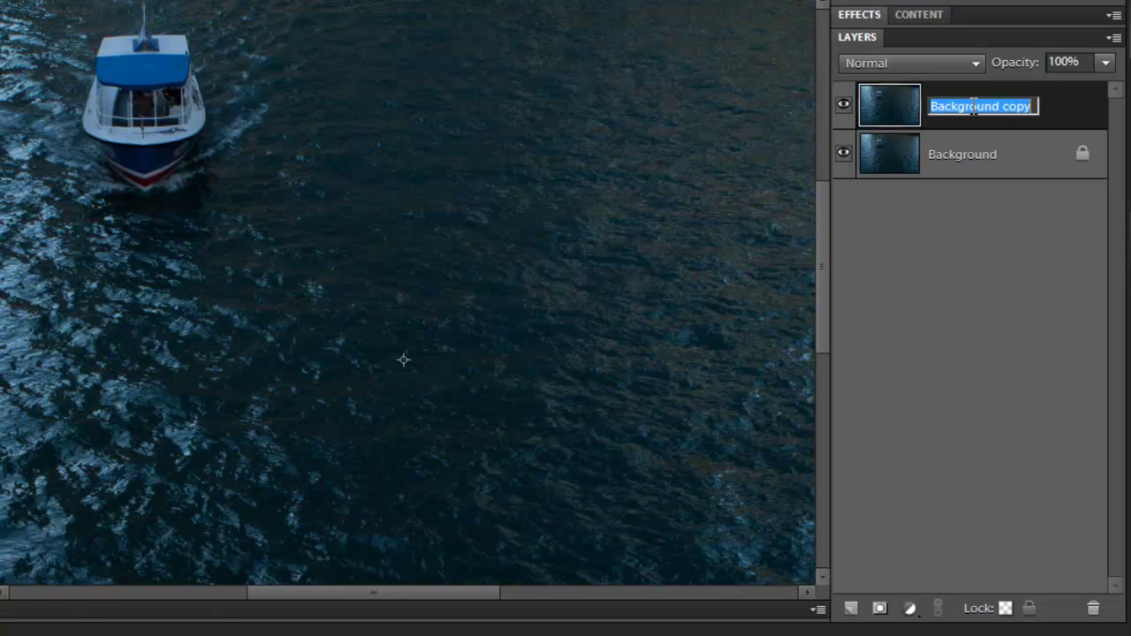
text(#2)
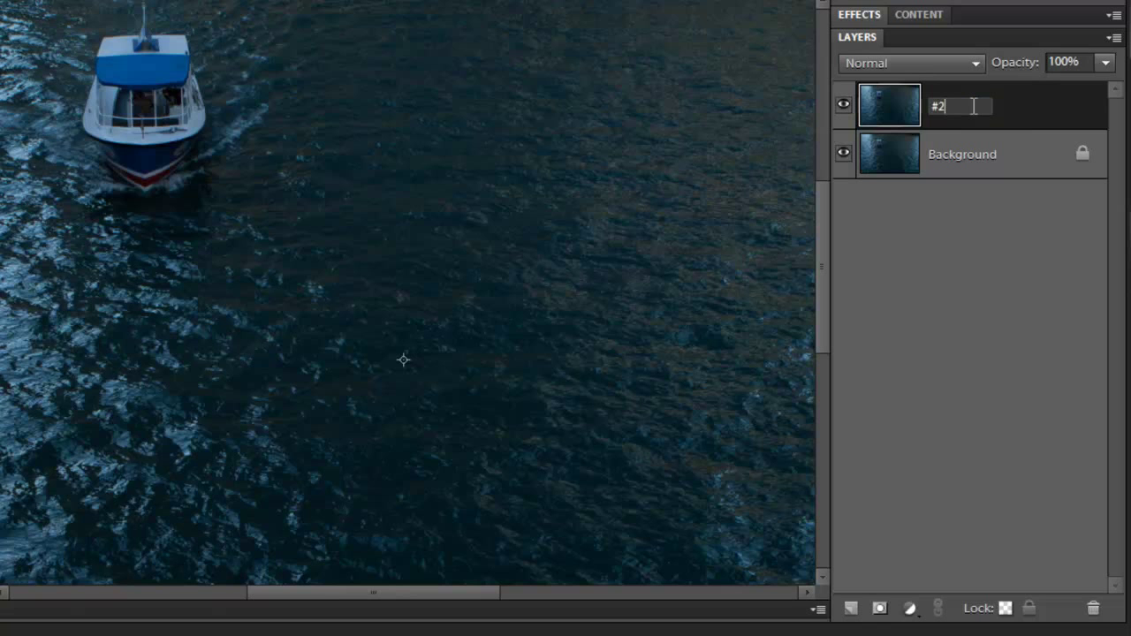
key(Return)
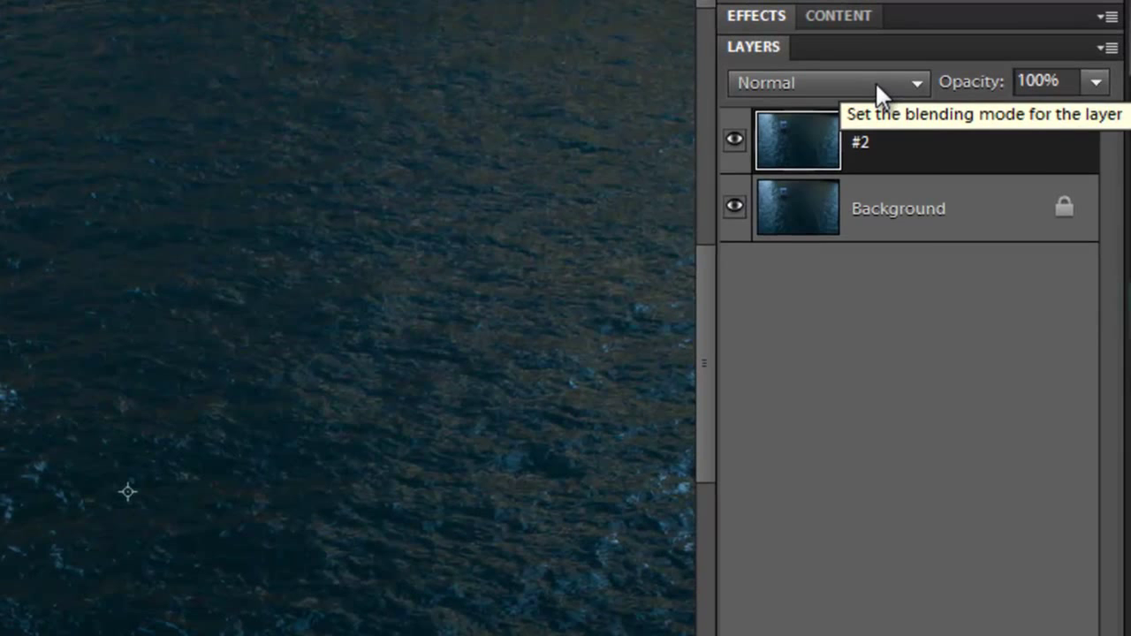
Set the blending mode of layer #2 to Overlay
click(875, 81)
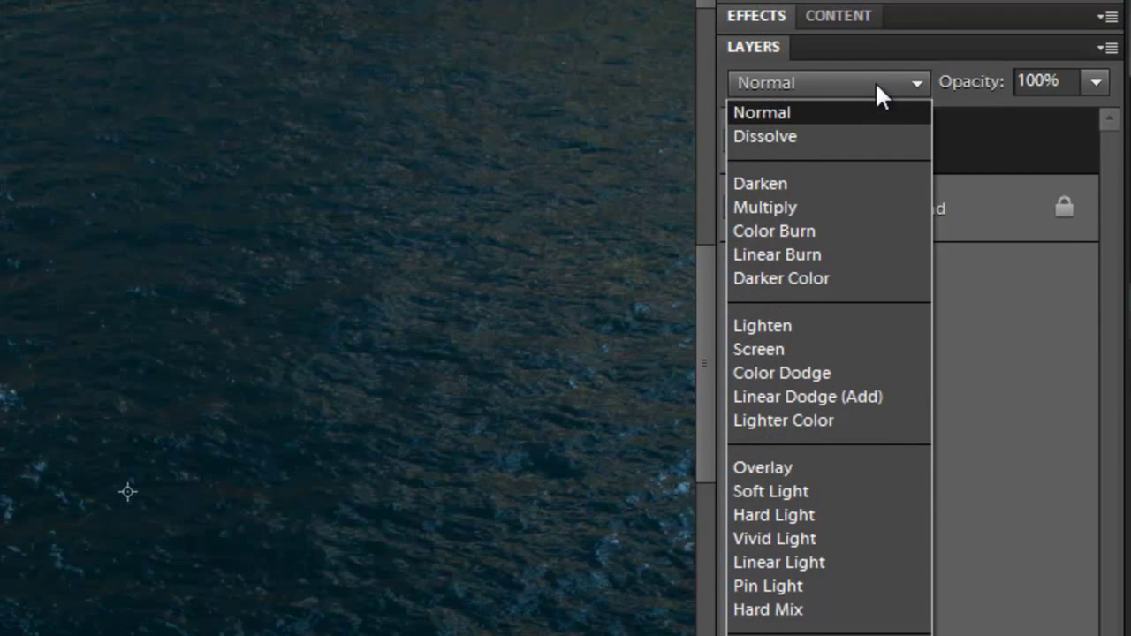
click(806, 468)
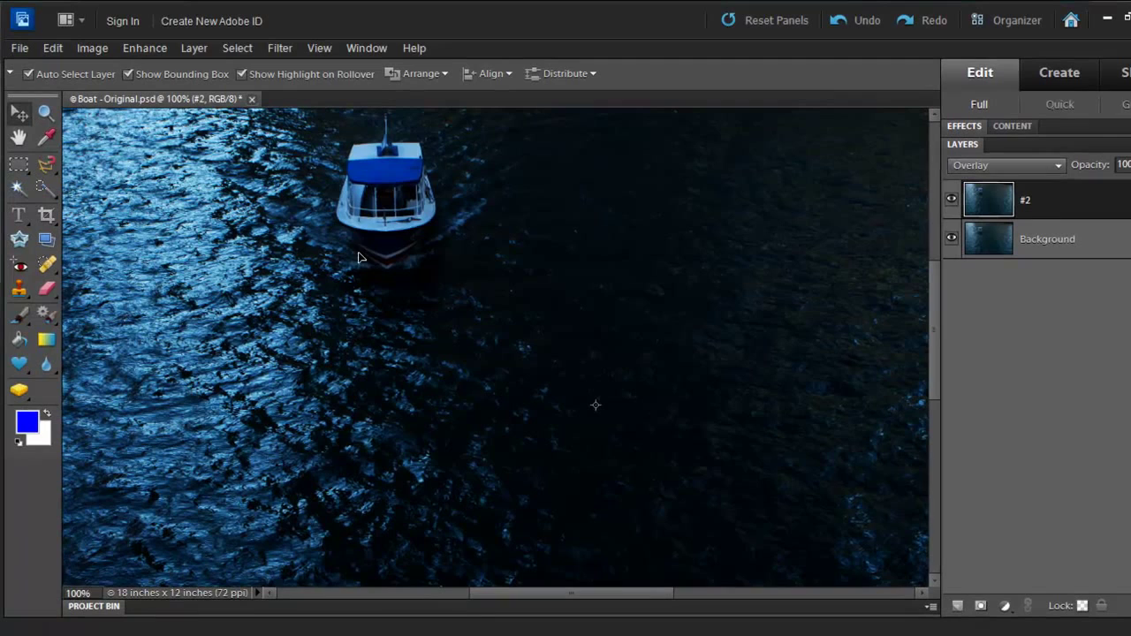
drag(361, 196, 395, 234)
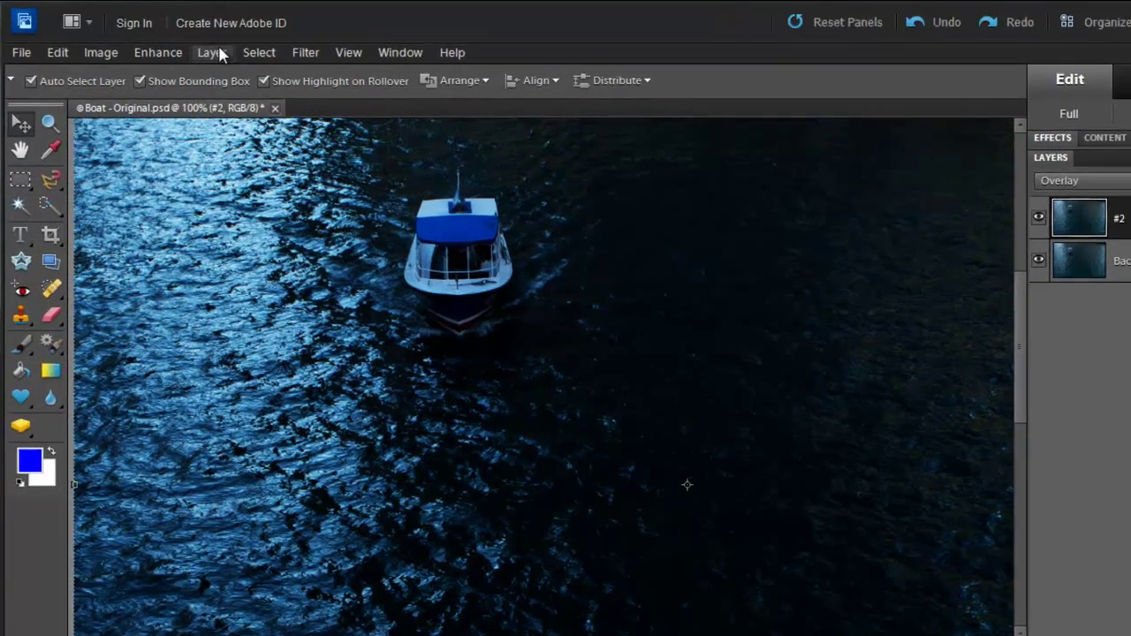
Apply a High Pass filter with a radius of 57 pixels to layer #2 and compare the image with that layer hidden and shown
click(198, 47)
mouse_move(279, 47)
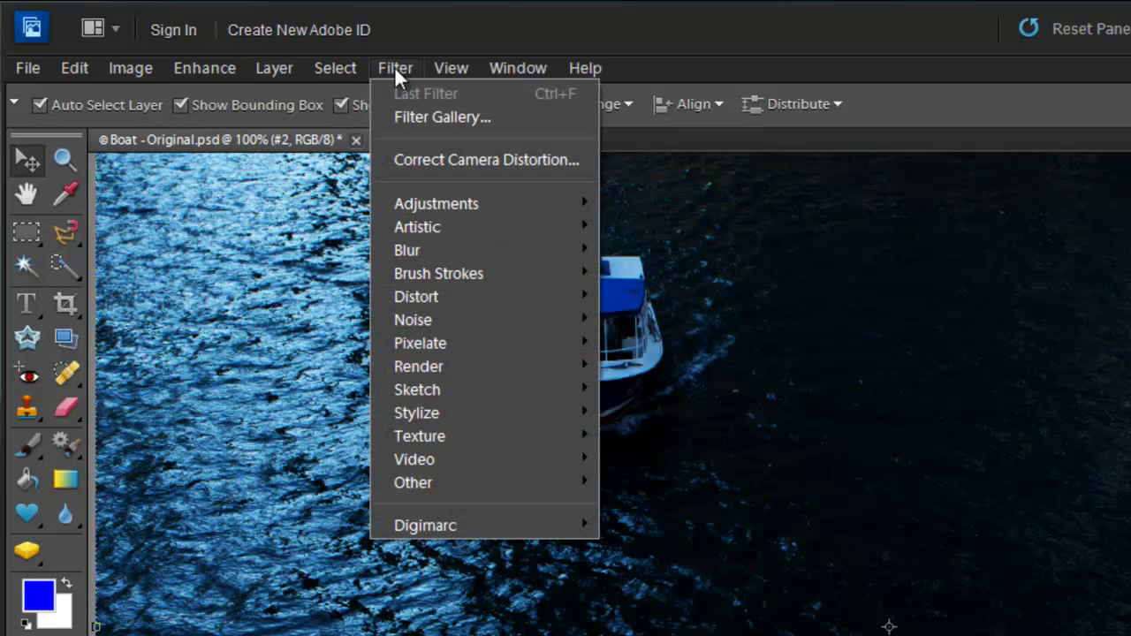
mouse_move(459, 482)
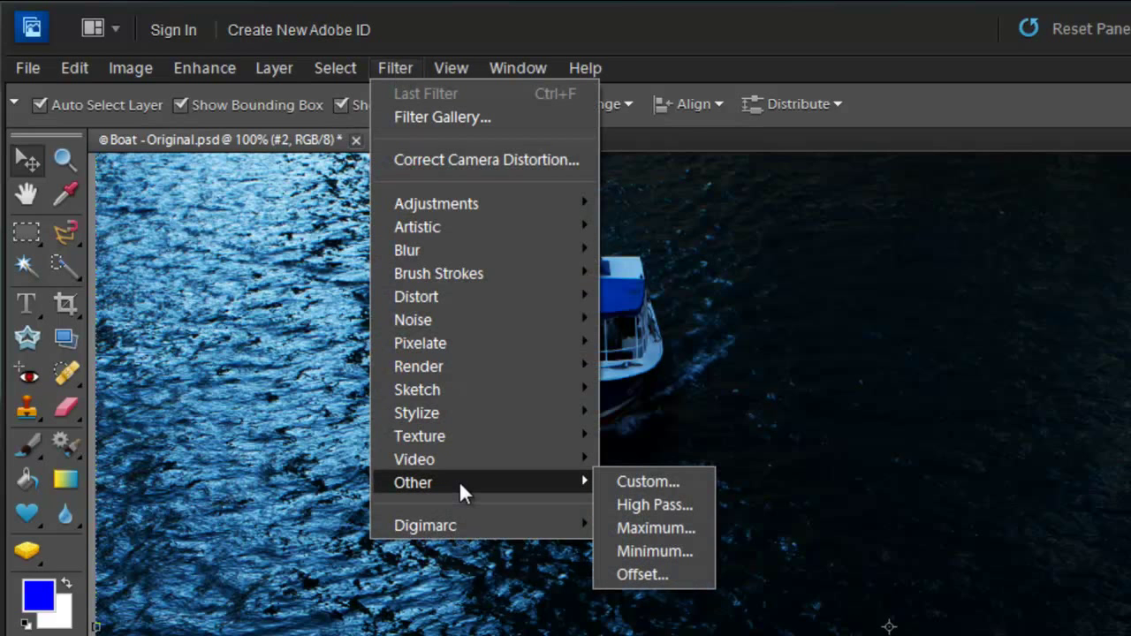
click(674, 504)
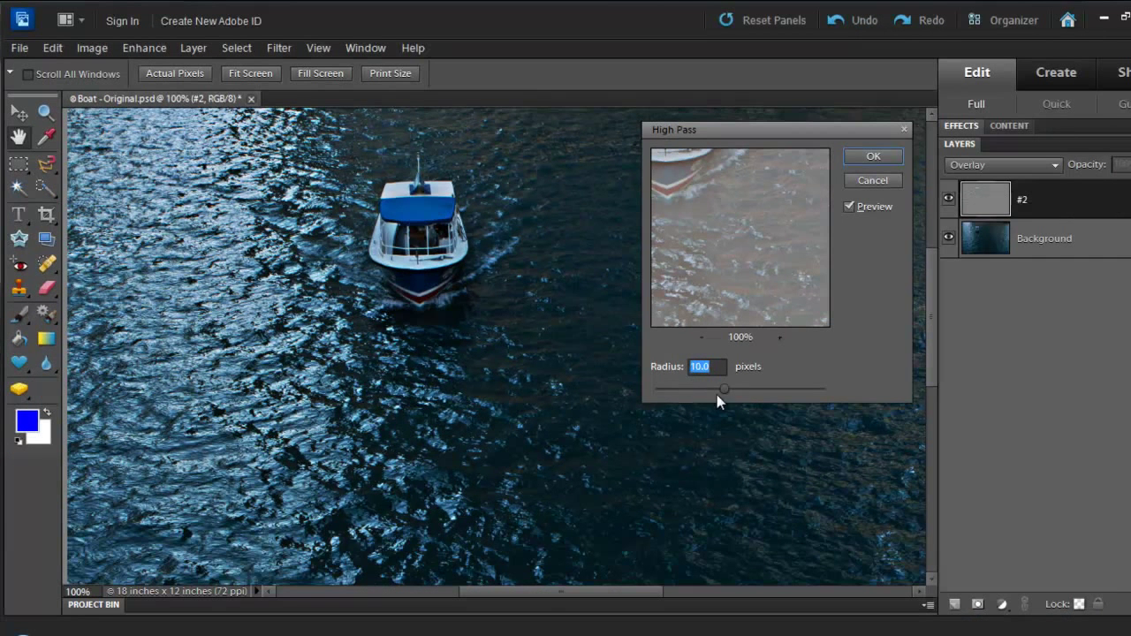
drag(862, 463, 811, 466)
drag(684, 394, 761, 391)
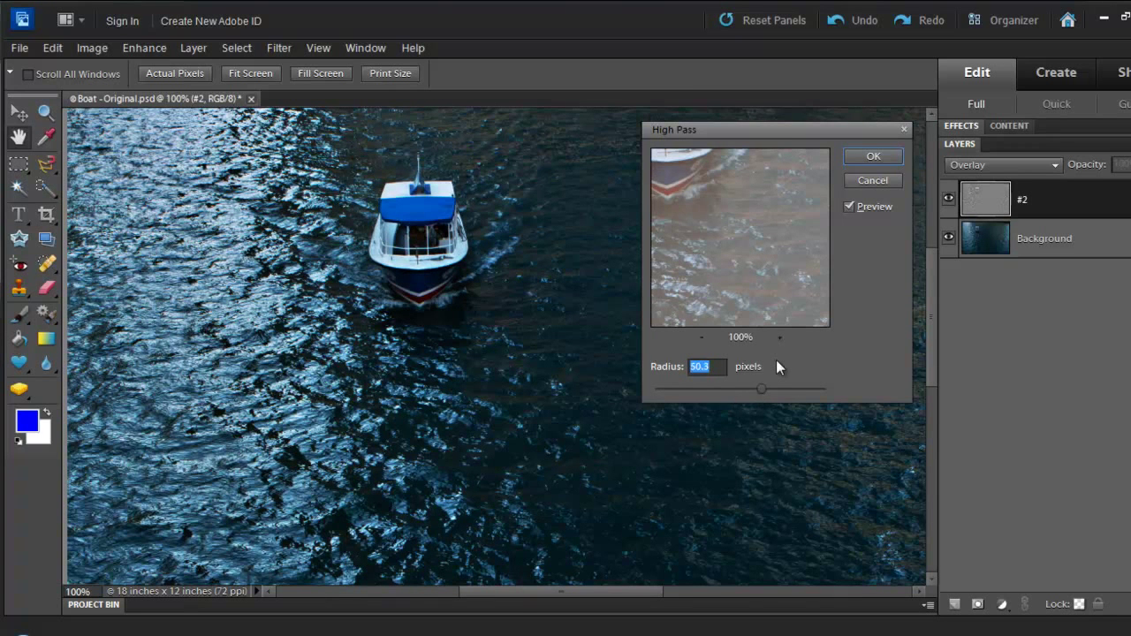
text(57)
click(871, 157)
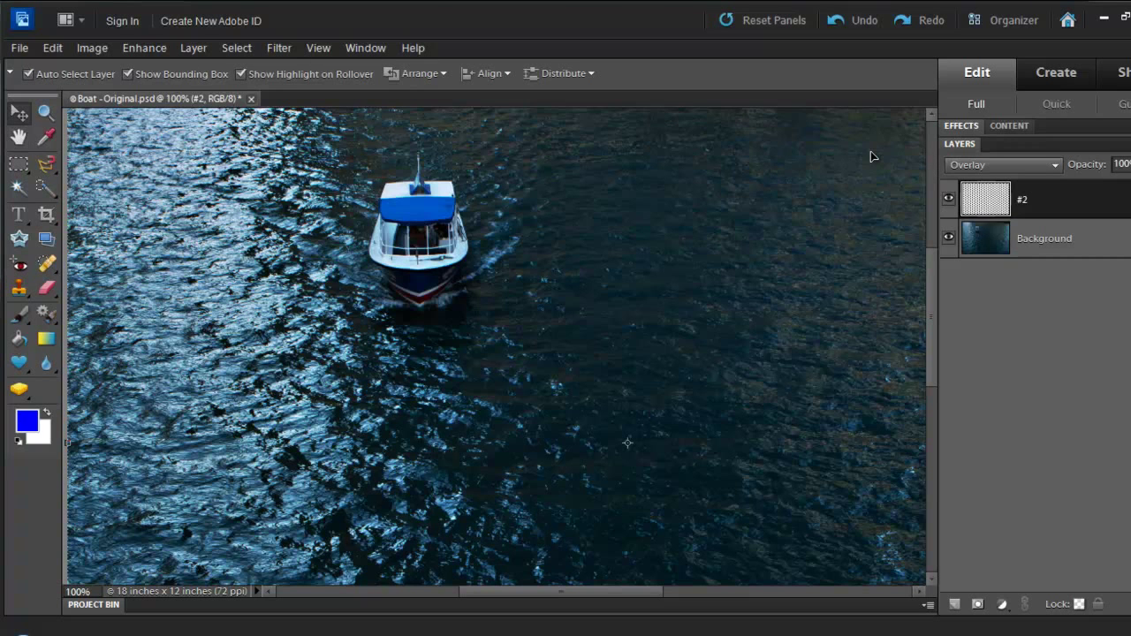
click(949, 199)
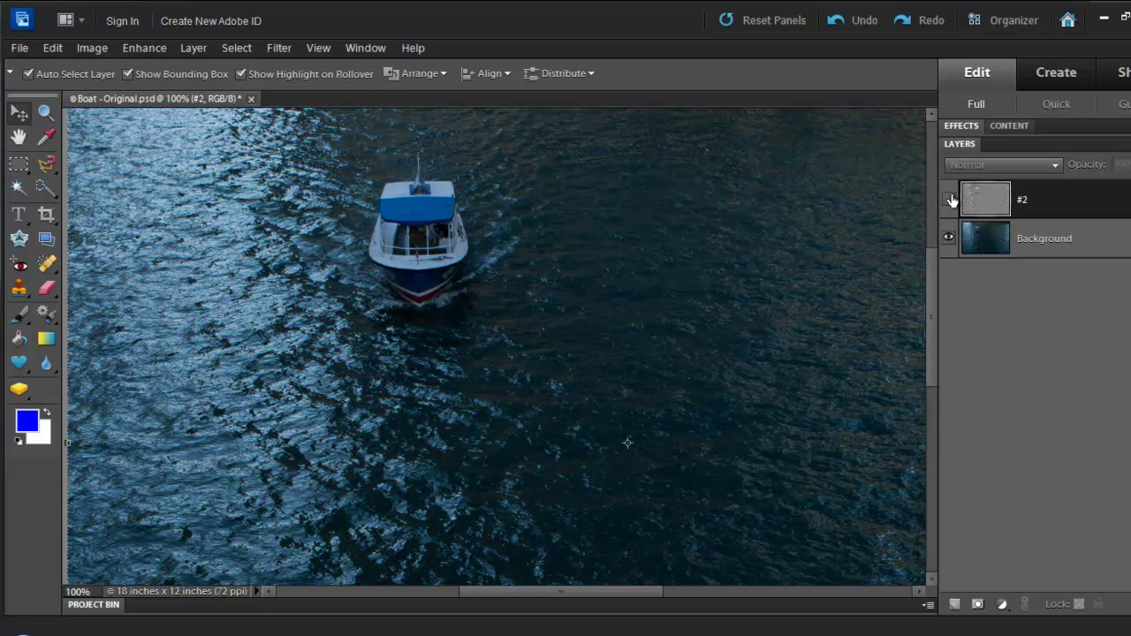
click(949, 200)
click(949, 200)
click(950, 199)
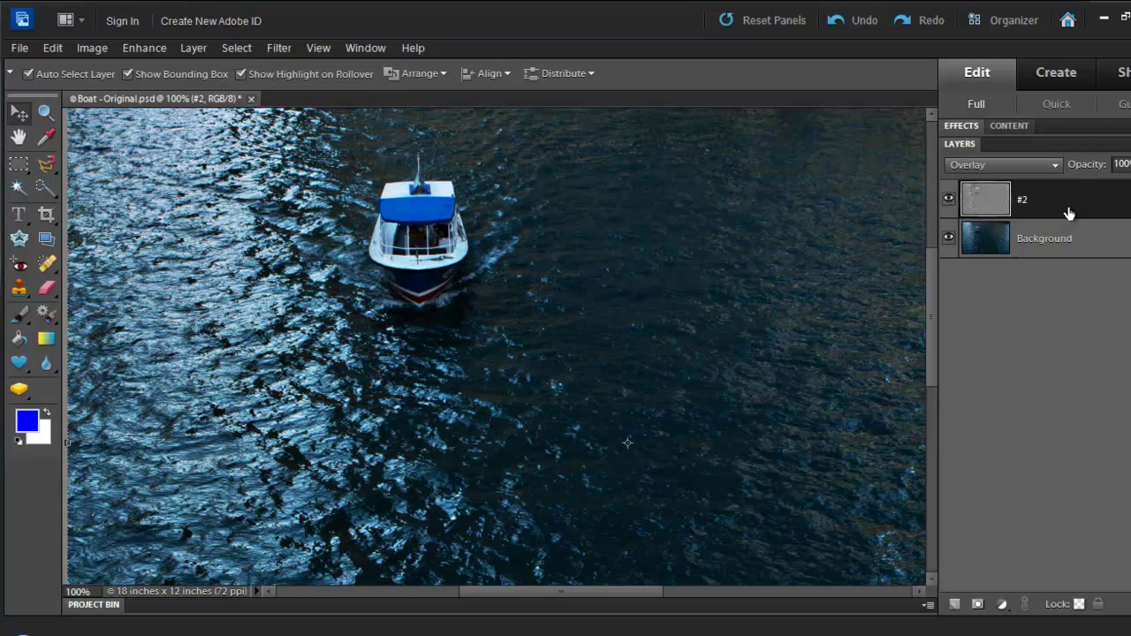
Duplicate layer #2 twice to intensify the Overlay effect
drag(1069, 209, 1069, 209)
drag(1070, 209, 954, 607)
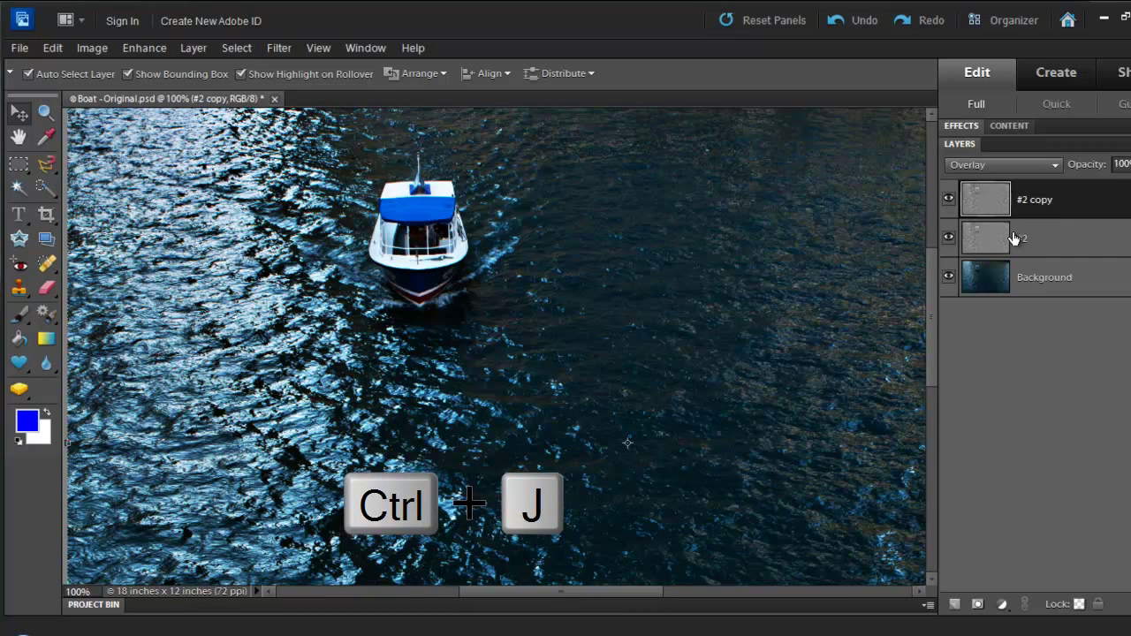
key(ctrl+j)
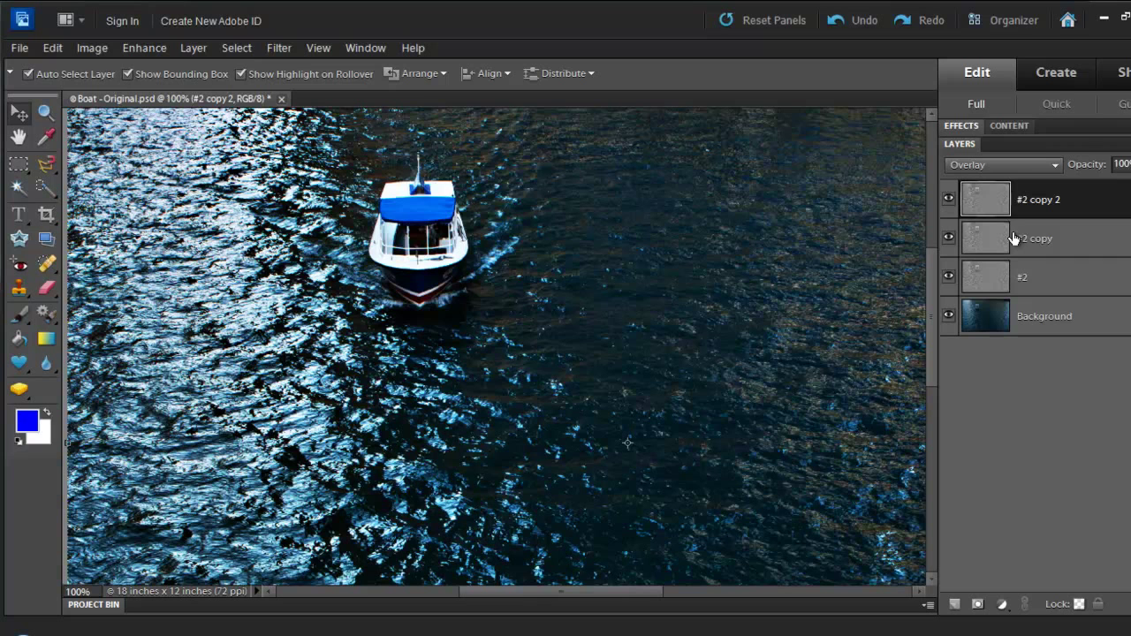
Duplicate the Background layer, merge the copy with the three #2 layers above it, and compare the merged layer hidden and shown
click(1073, 322)
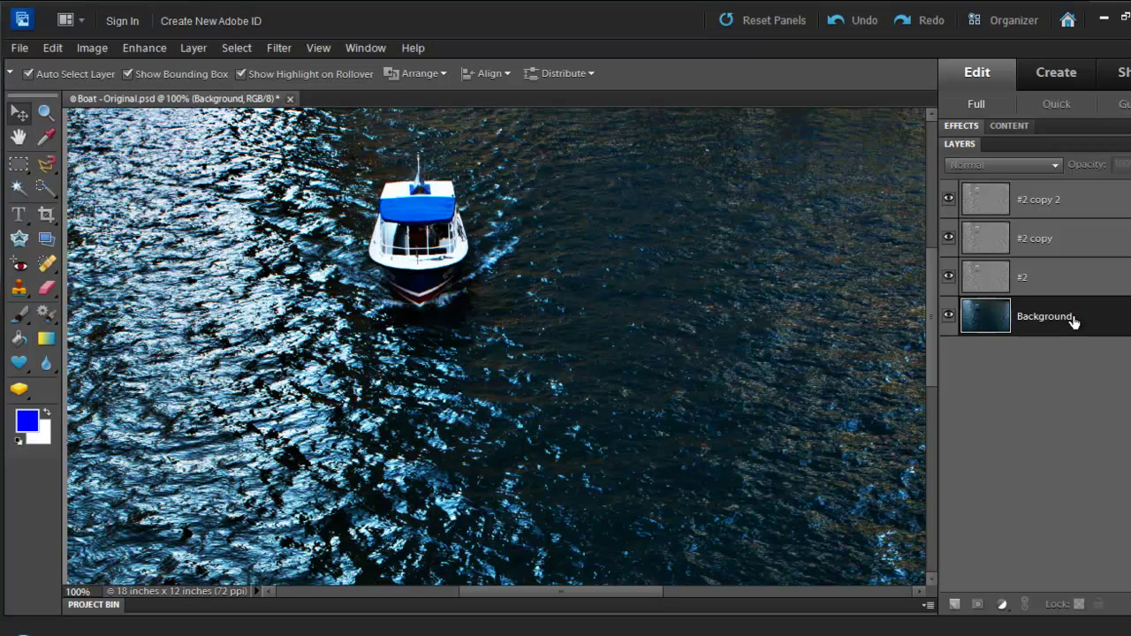
key(ctrl+j)
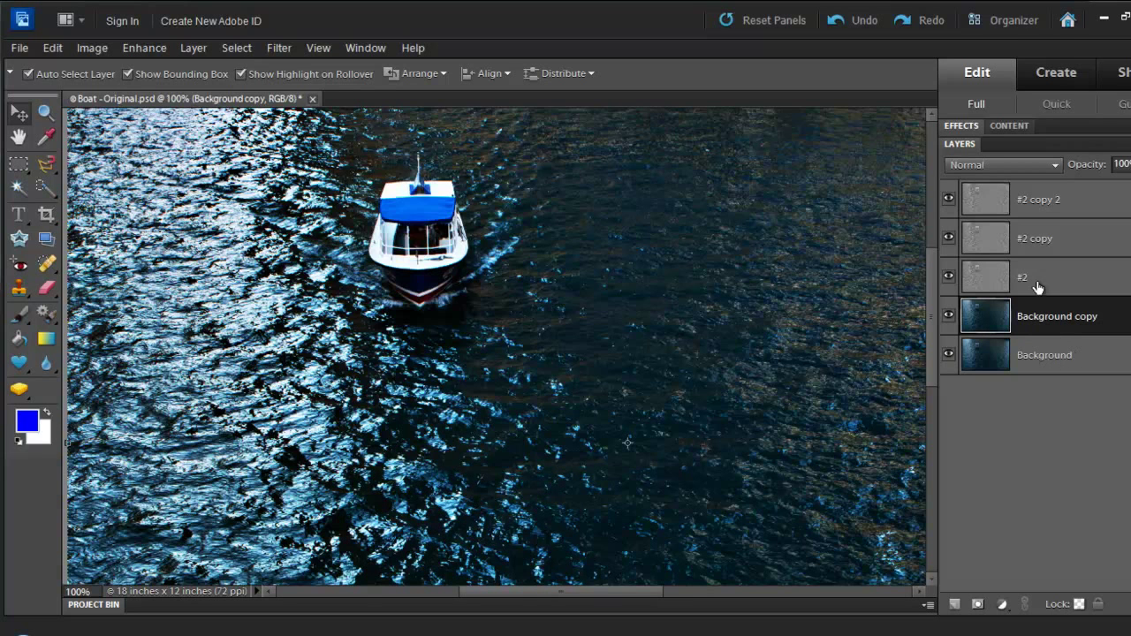
shift+click(1038, 198)
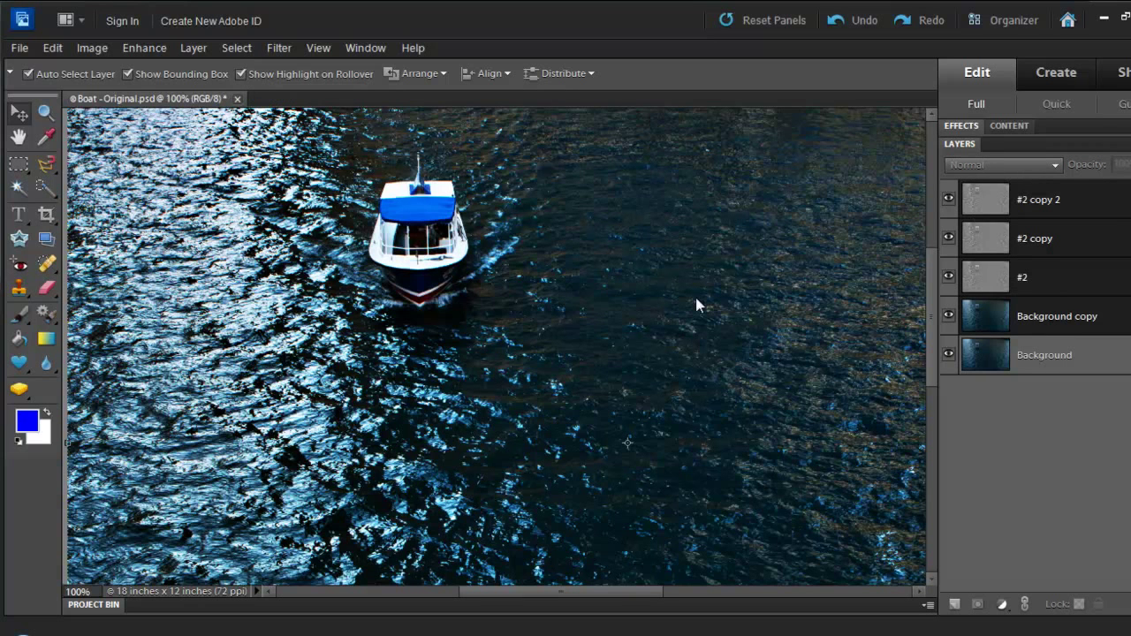
key(ctrl+e)
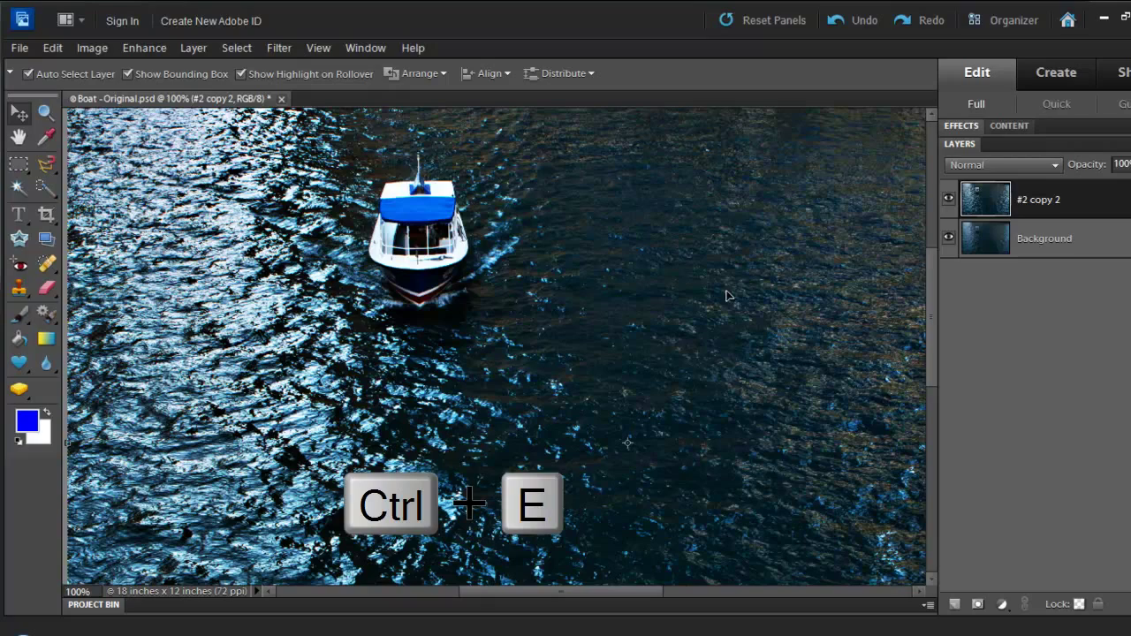
click(950, 203)
click(950, 204)
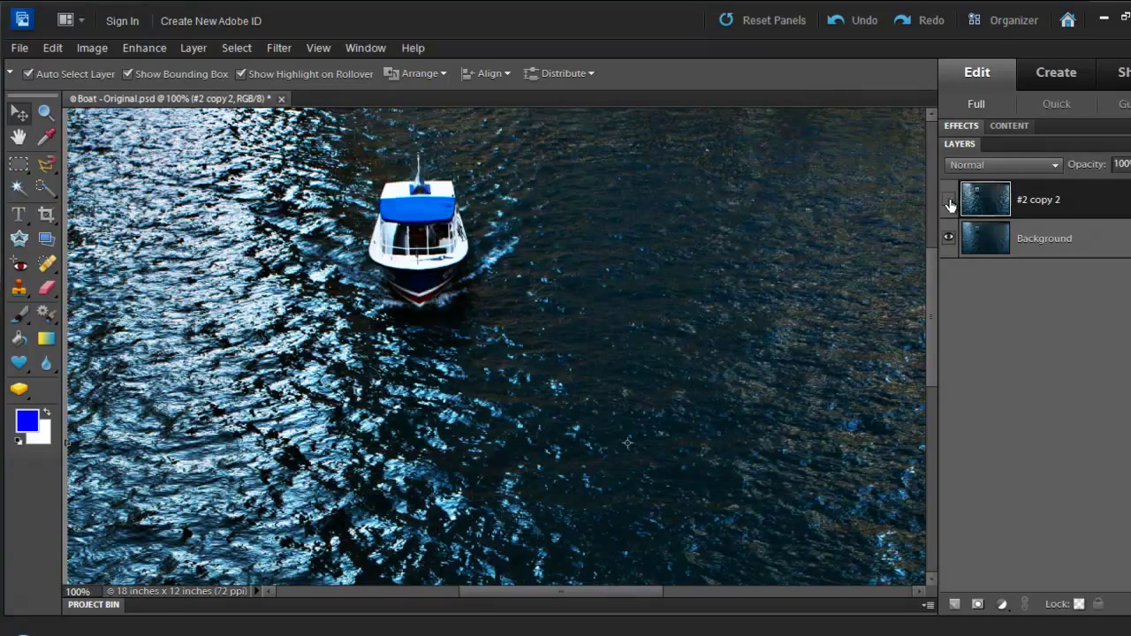
click(949, 203)
click(950, 203)
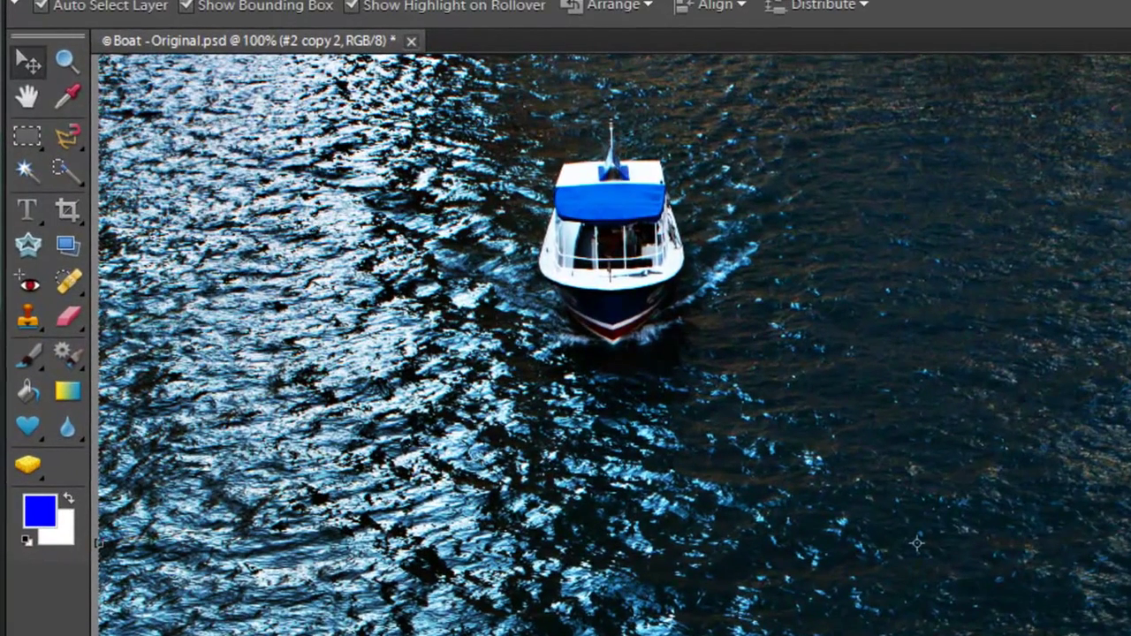
Activate the Brush tool with white as the foreground color and black as the background color
click(28, 358)
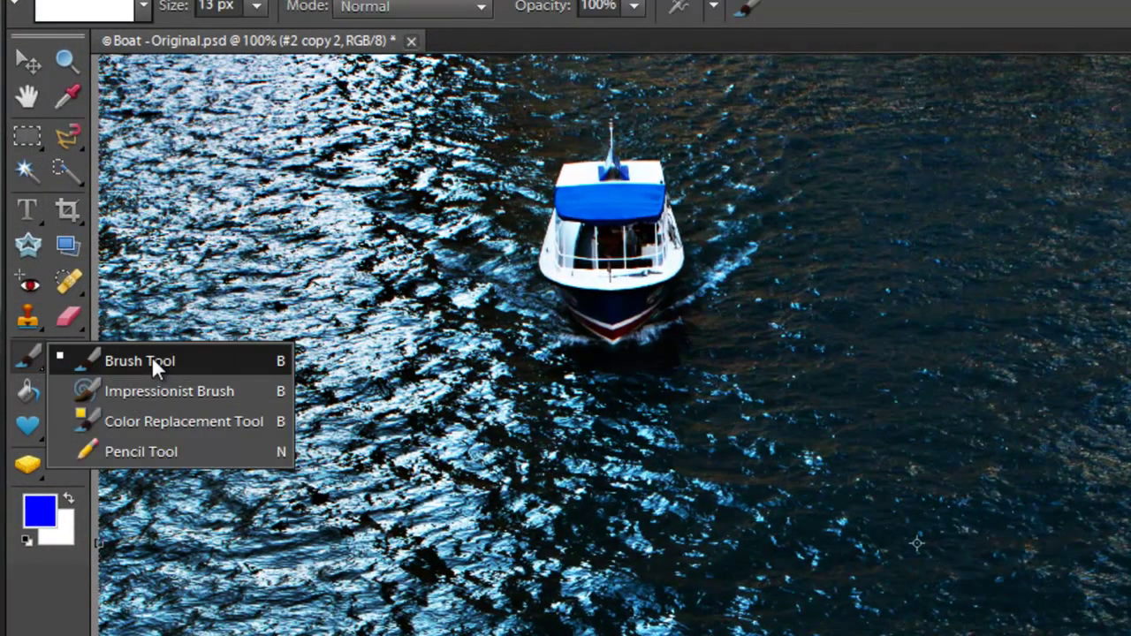
key(b)
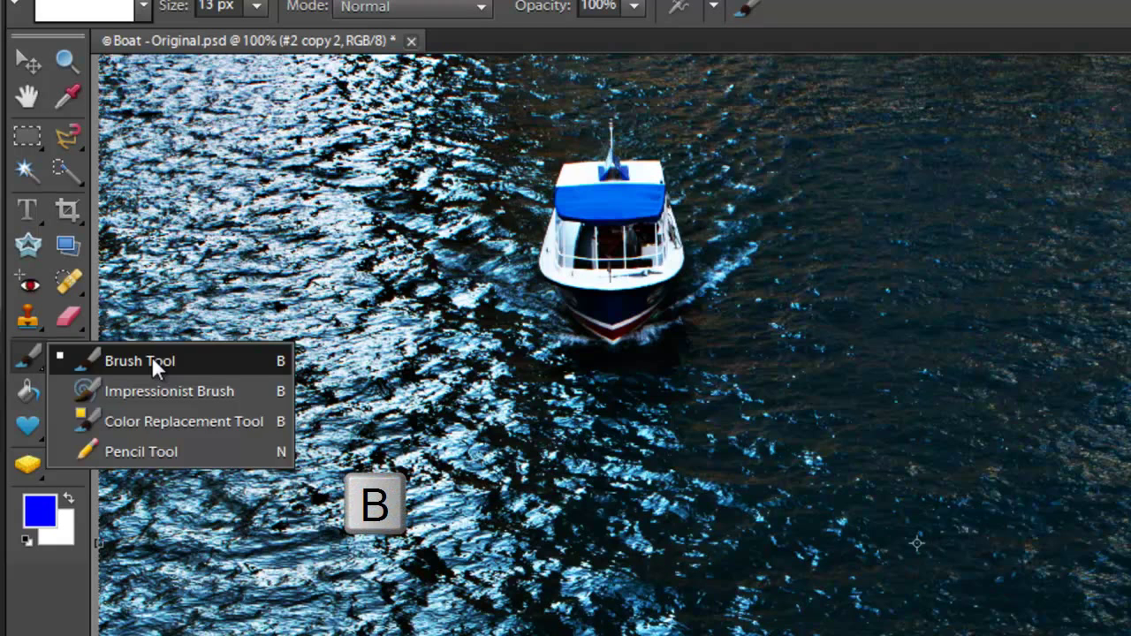
click(152, 358)
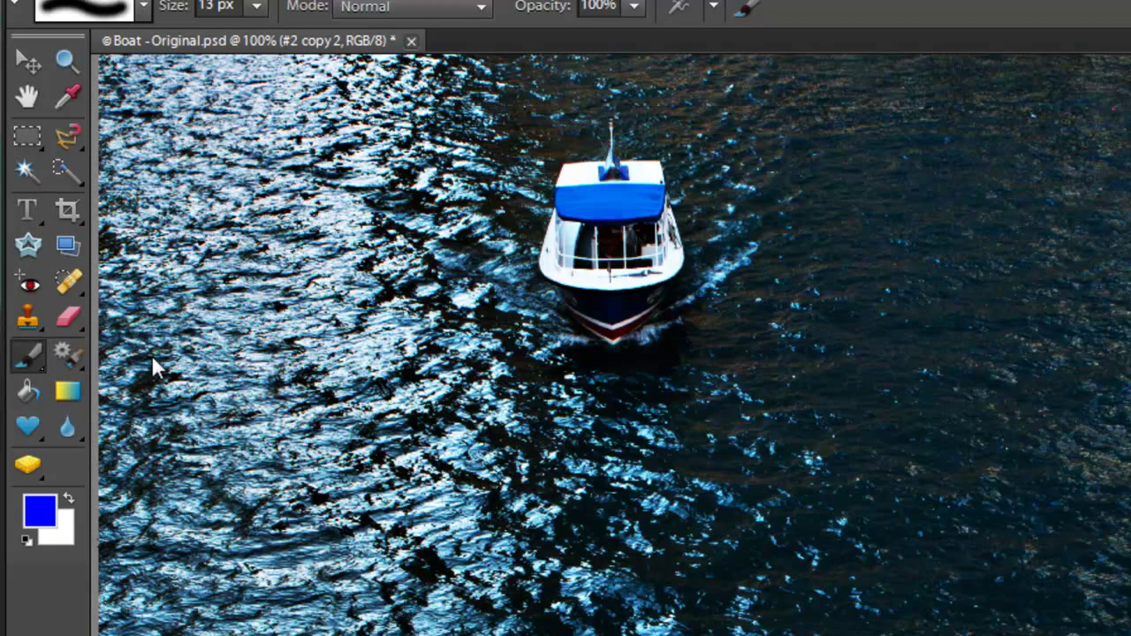
key(d)
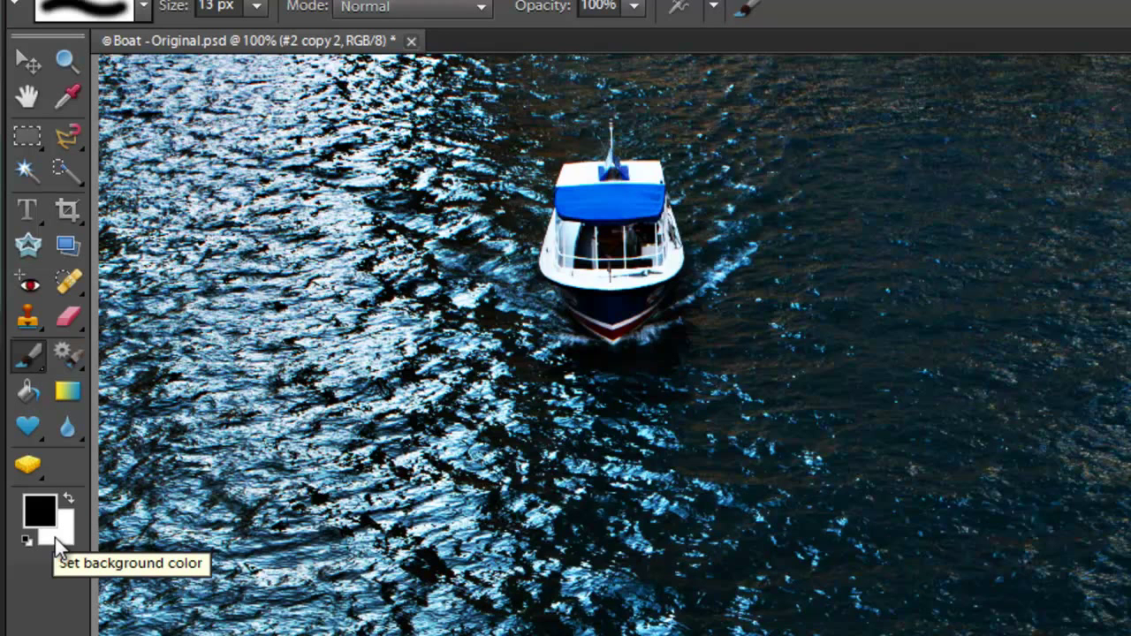
key(x)
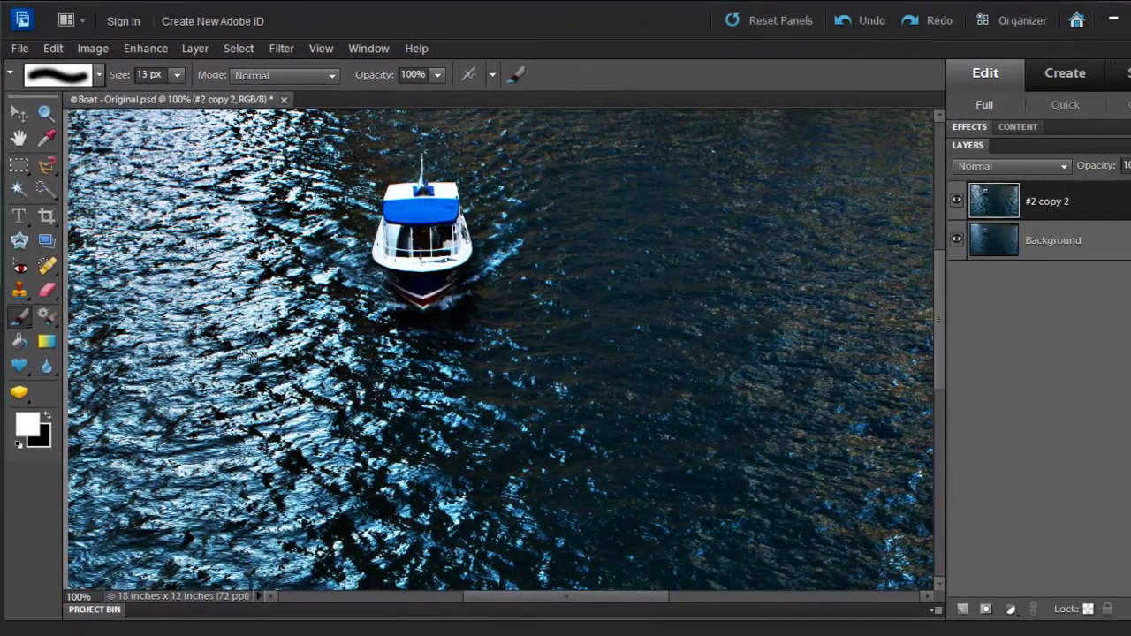
Set the brush size to 101 px
mouse_move(230, 353)
mouse_down()
mouse_move(307, 366)
mouse_move(292, 353)
mouse_up()
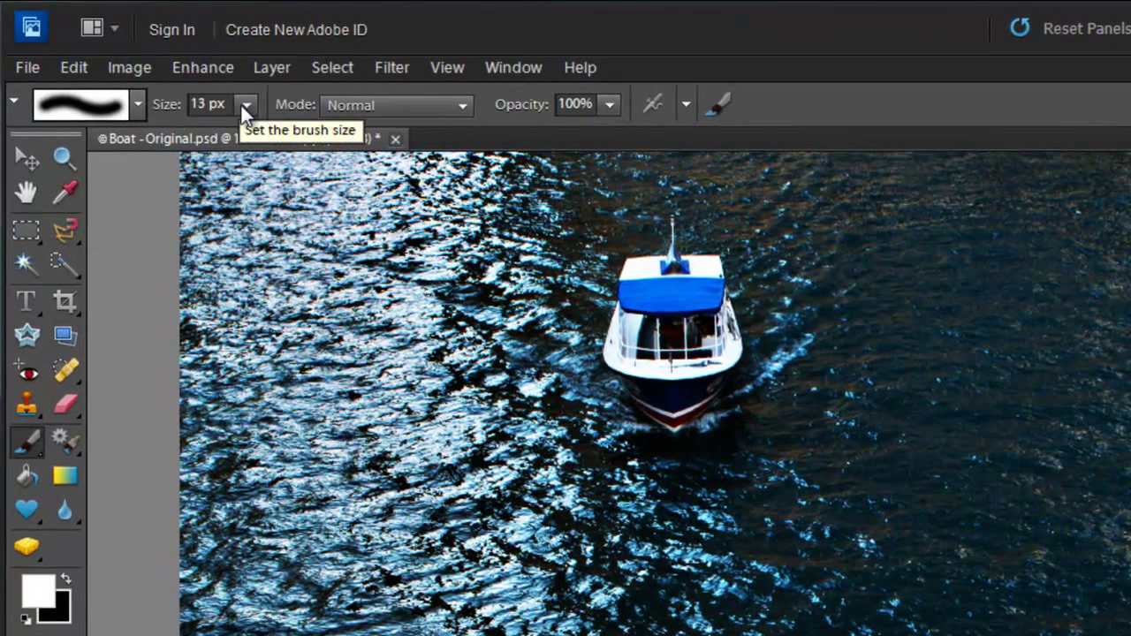
click(245, 105)
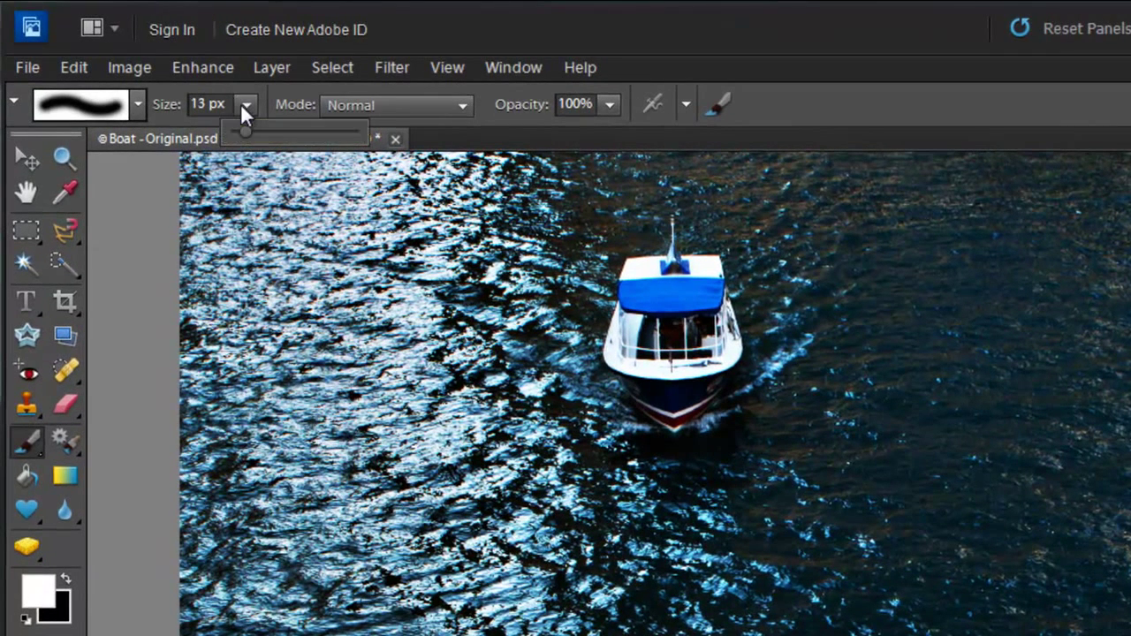
drag(240, 129, 321, 130)
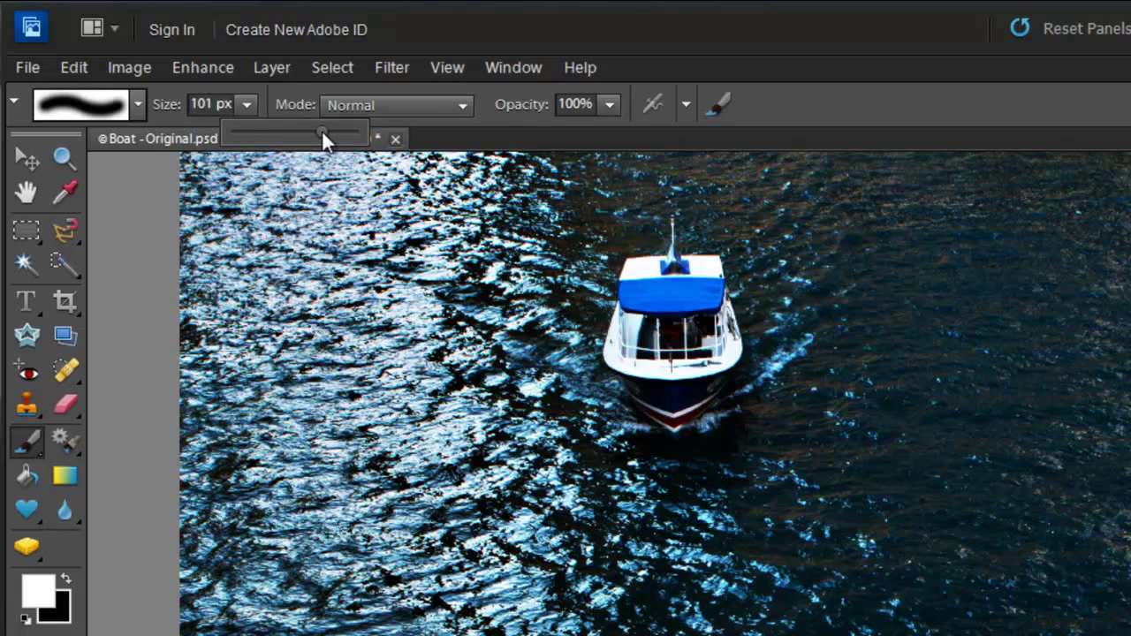
drag(876, 361, 802, 363)
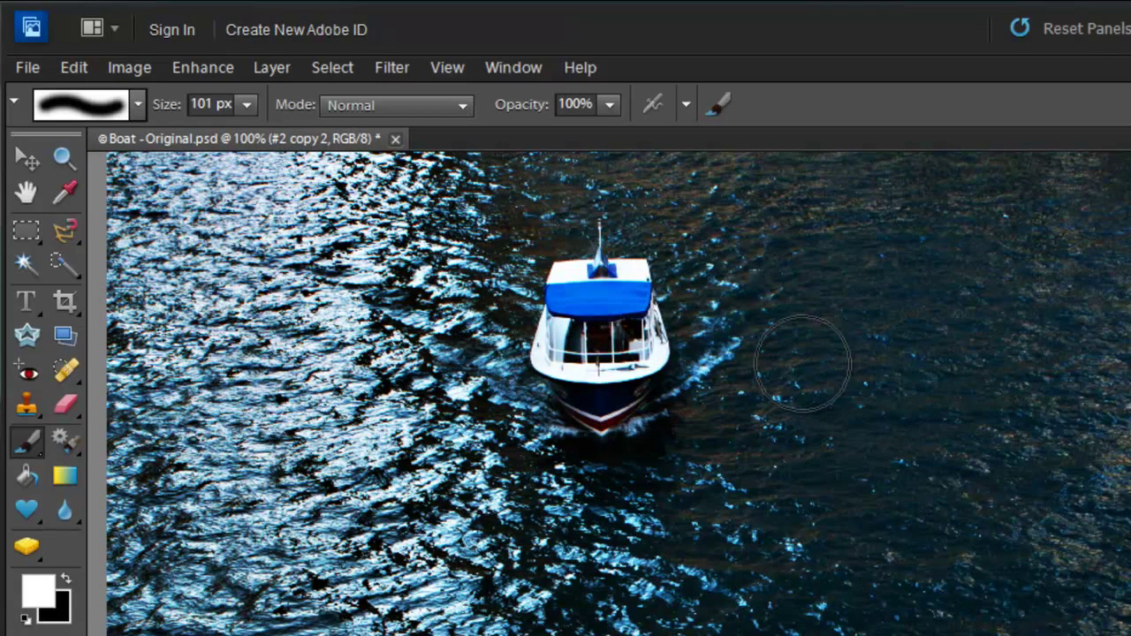
Add a Hide All layer mask to the #2 copy 2 layer
click(275, 71)
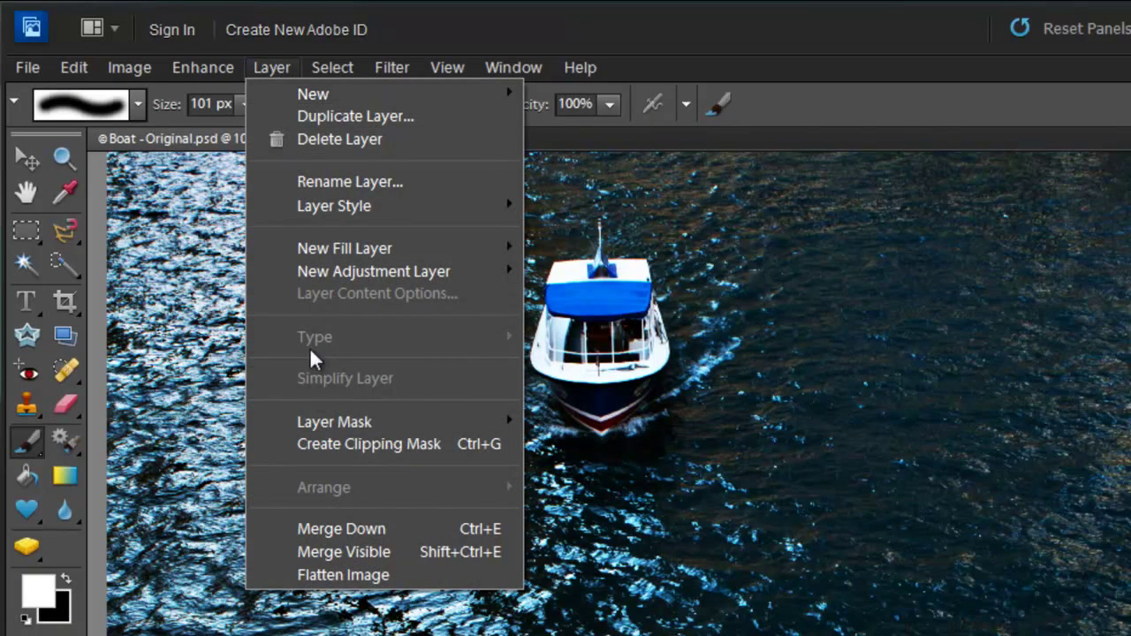
mouse_move(324, 423)
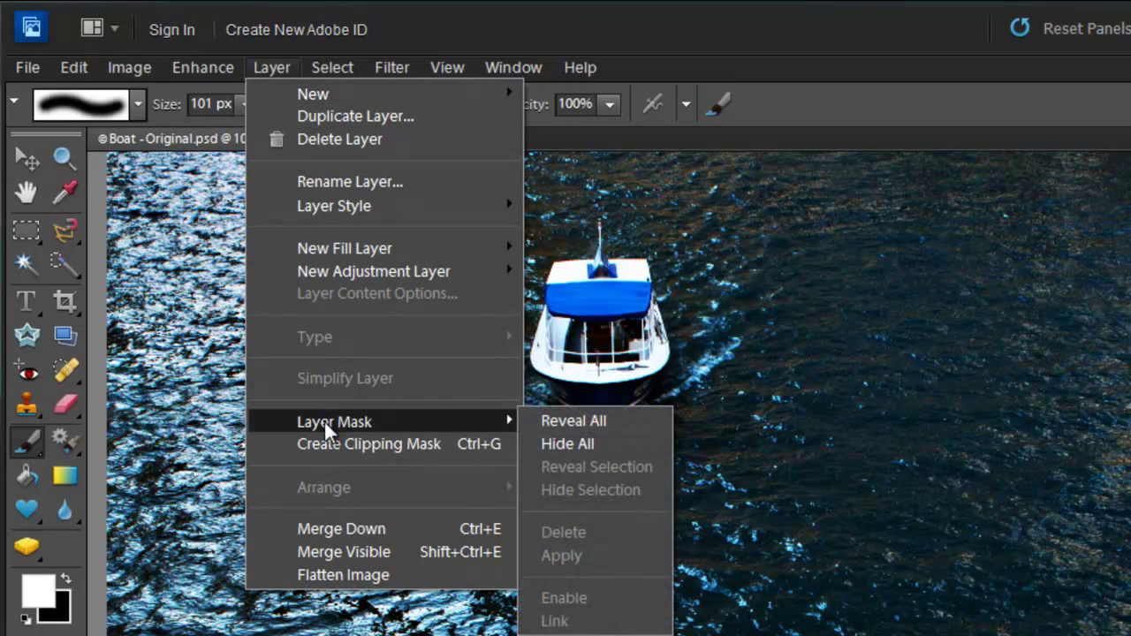
click(634, 435)
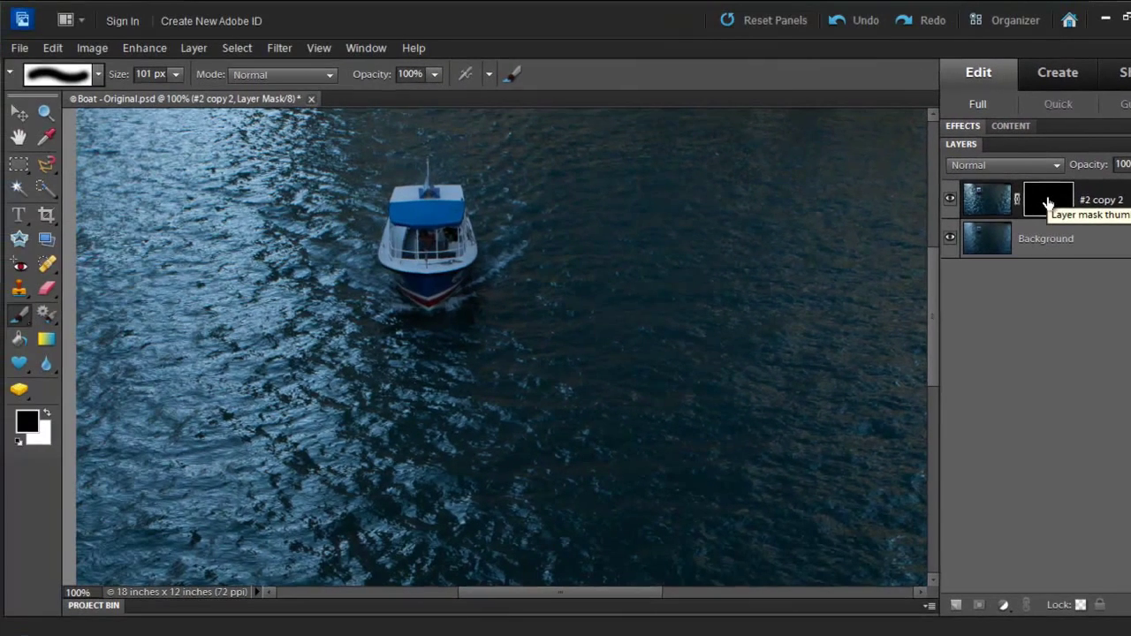
Paint the layer mask white with the 101 px brush over the water below and to the right of the boat
drag(492, 248, 475, 245)
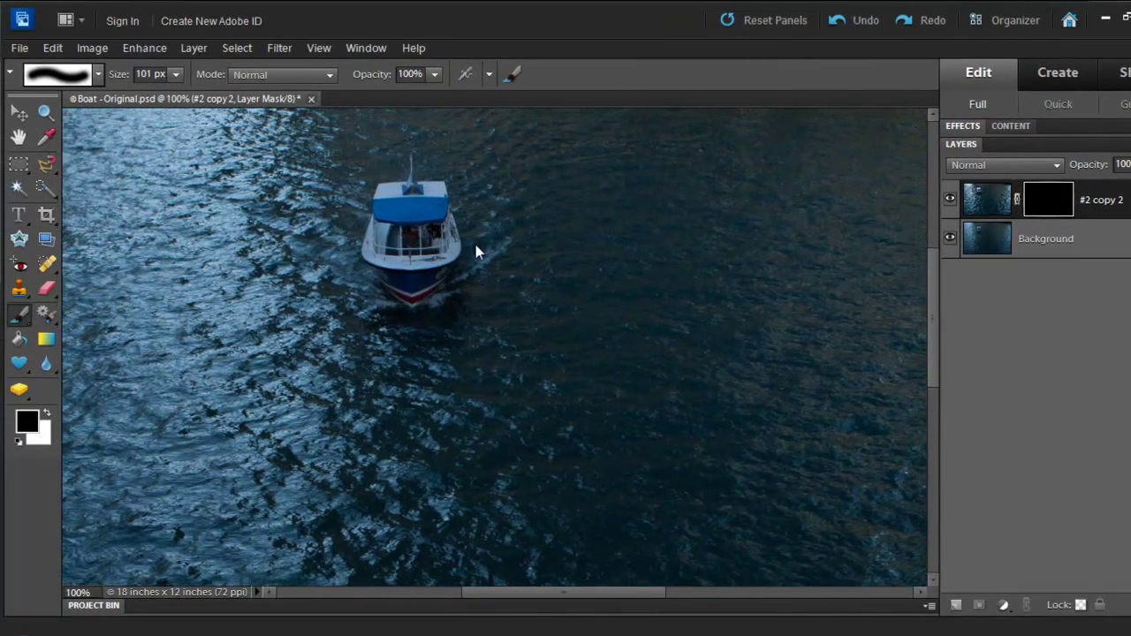
key(x)
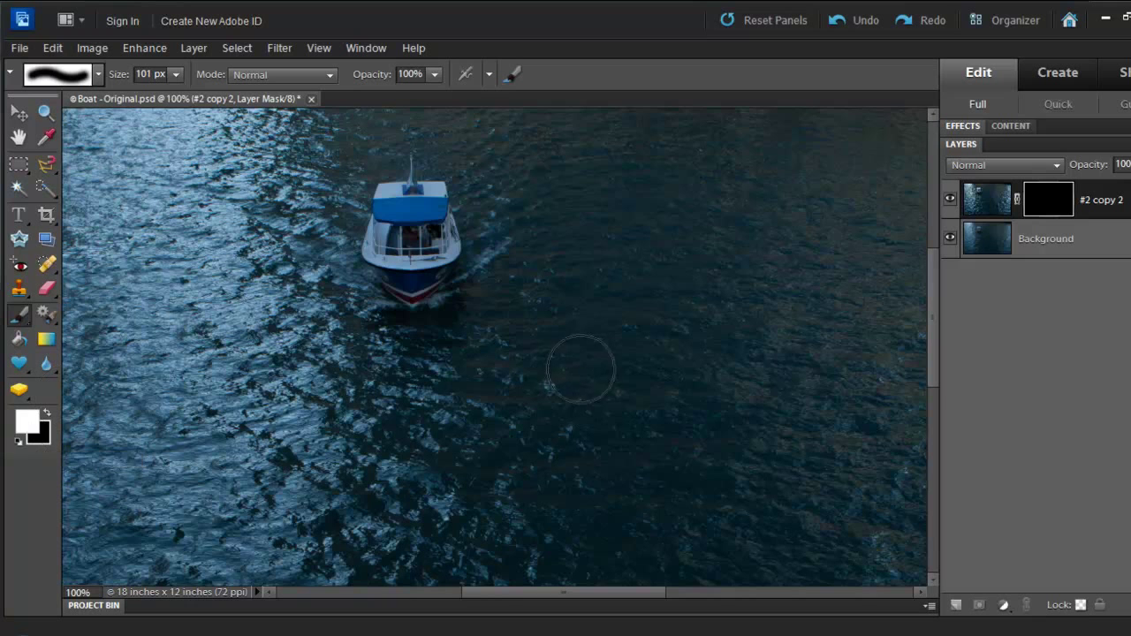
drag(580, 358, 608, 347)
drag(468, 345, 366, 327)
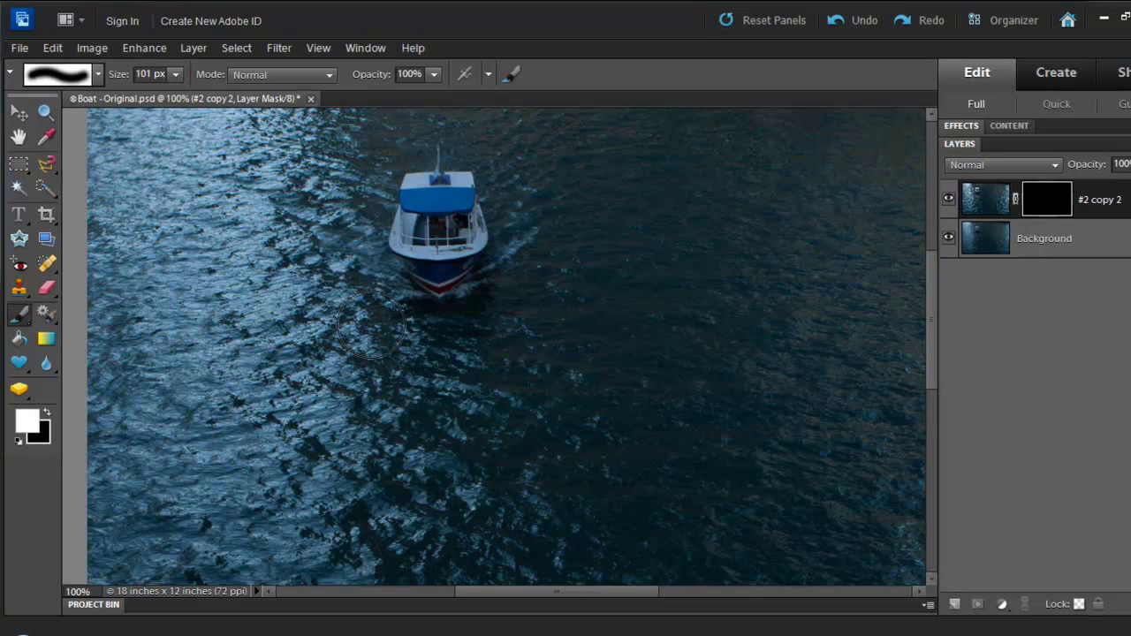
mouse_move(498, 405)
mouse_down()
mouse_move(469, 353)
mouse_move(466, 323)
mouse_up()
mouse_move(498, 373)
mouse_down()
mouse_move(396, 413)
mouse_move(399, 363)
mouse_move(562, 321)
mouse_move(475, 274)
mouse_move(467, 255)
mouse_move(422, 303)
mouse_up()
drag(380, 332, 467, 383)
mouse_move(398, 426)
mouse_down()
mouse_move(243, 473)
mouse_move(247, 532)
mouse_move(490, 491)
mouse_up()
drag(428, 423, 381, 353)
mouse_move(418, 539)
mouse_down()
mouse_move(689, 503)
mouse_move(972, 543)
mouse_move(673, 326)
mouse_move(822, 252)
mouse_up()
Set the brush size to 1058 px and paint white on the mask over the bright water along the photo's right edge
scroll(627, 212, up, 1)
scroll(627, 212, right, 1)
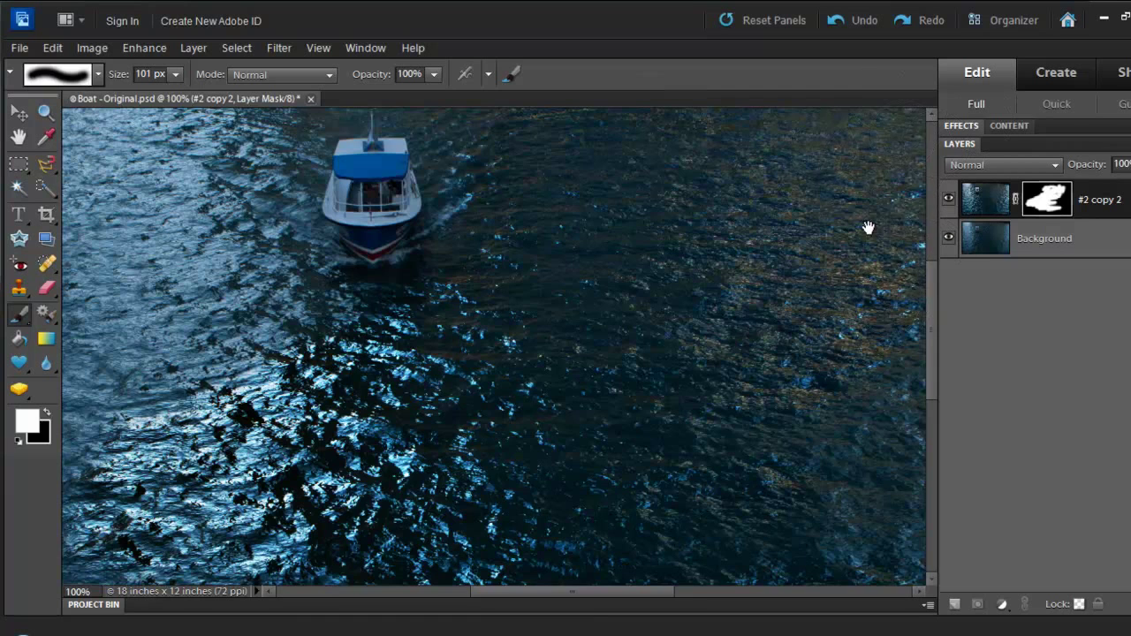
drag(869, 227, 789, 272)
scroll(607, 219, up, 1)
scroll(607, 219, right, 2)
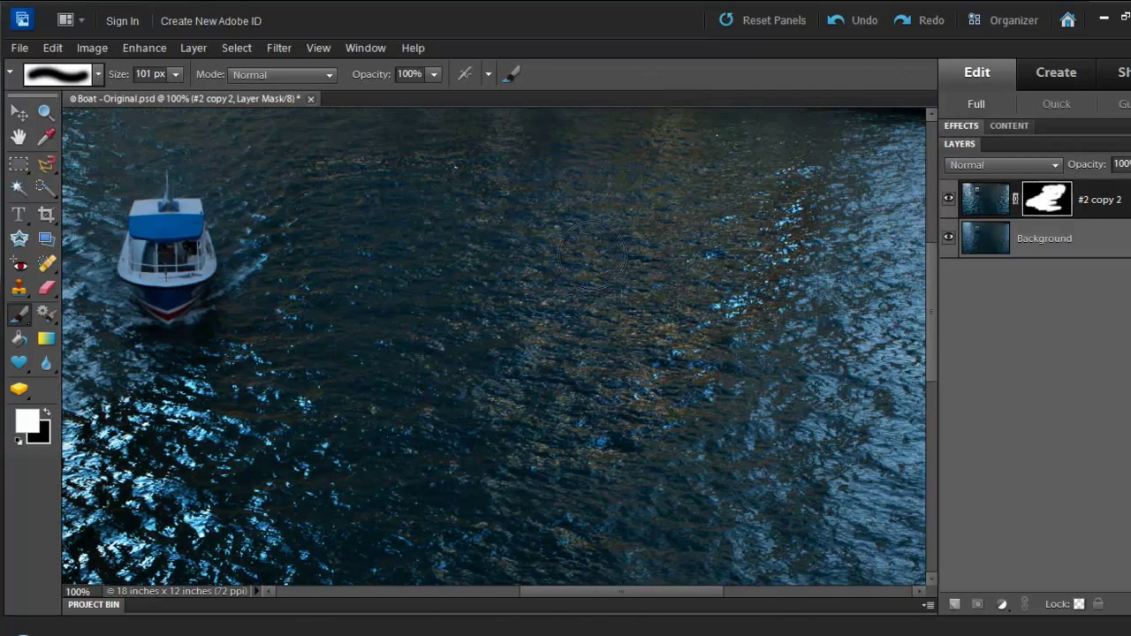
drag(636, 270, 610, 259)
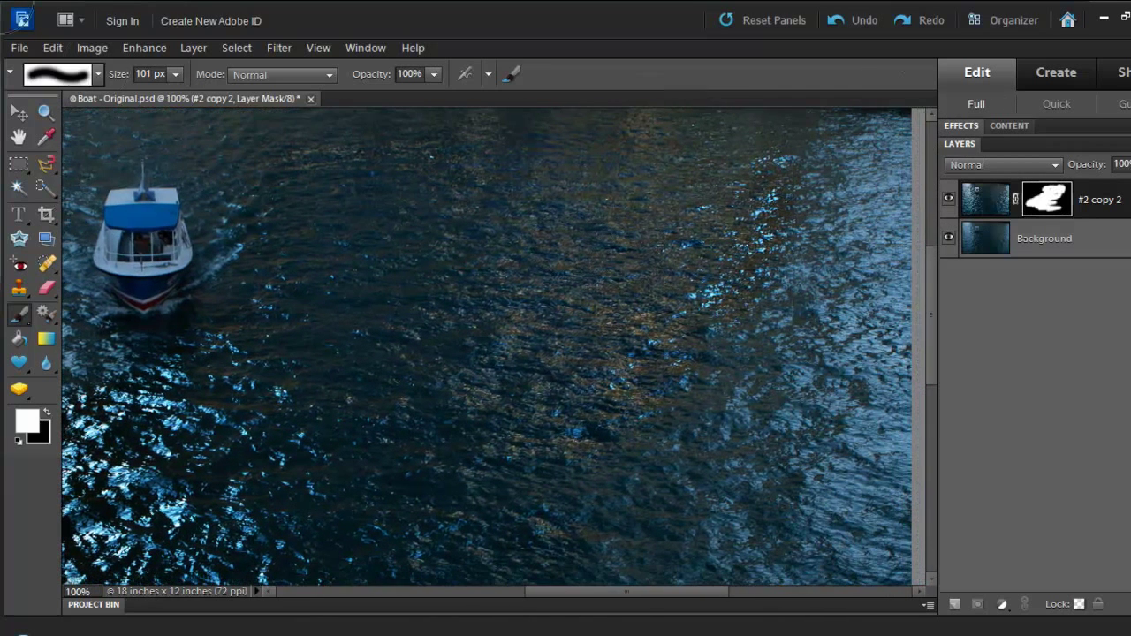
click(176, 75)
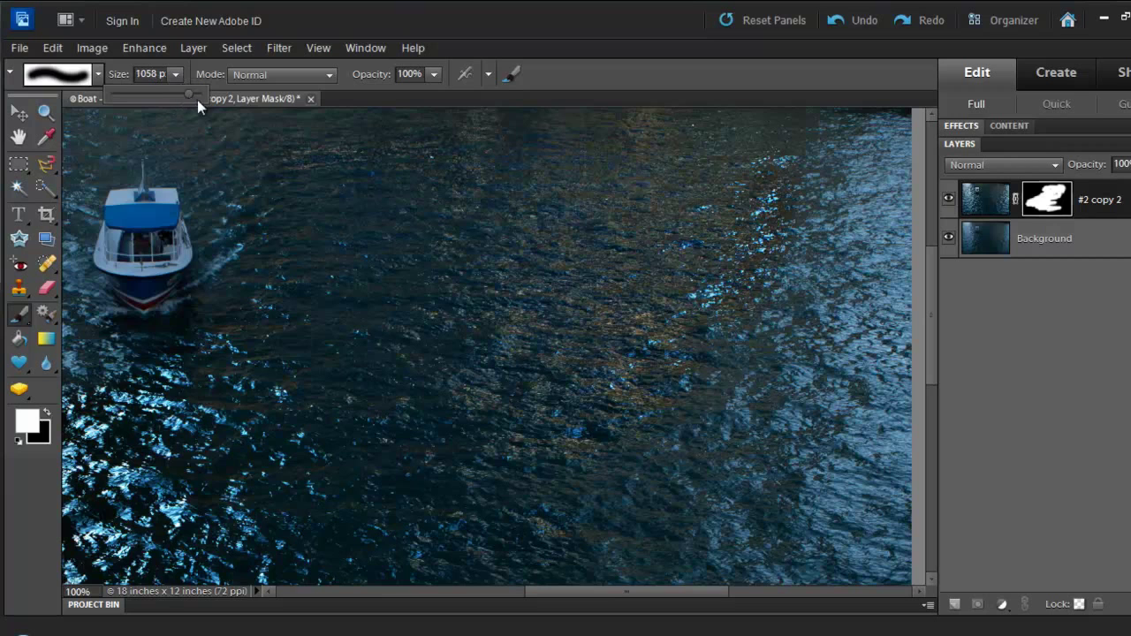
drag(680, 369, 644, 423)
click(724, 324)
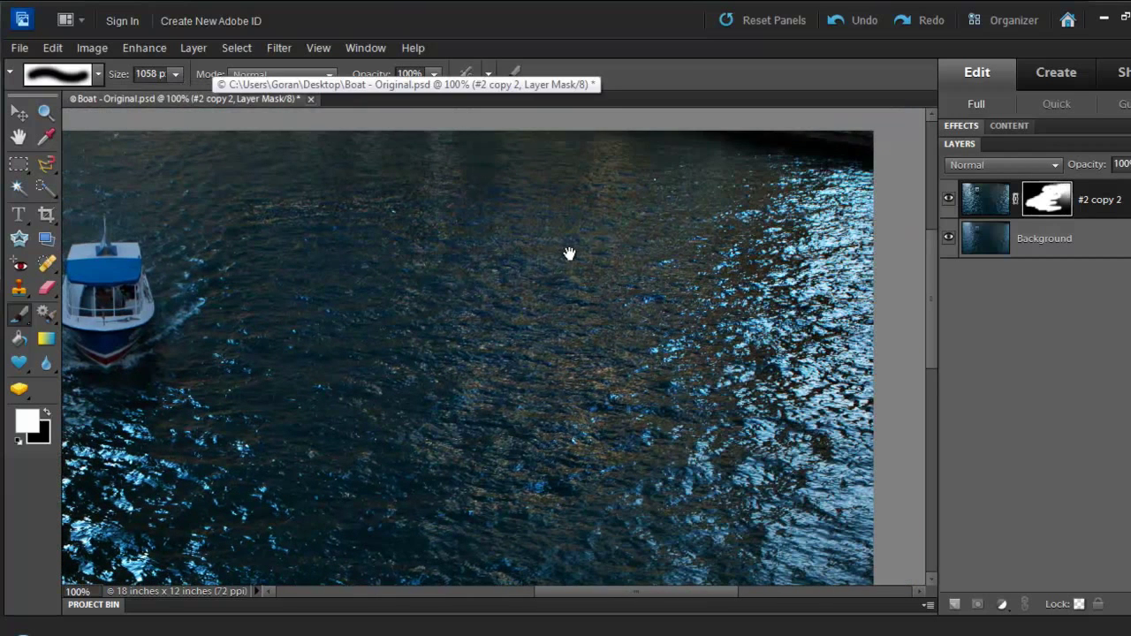
drag(584, 252, 596, 223)
drag(733, 338, 697, 352)
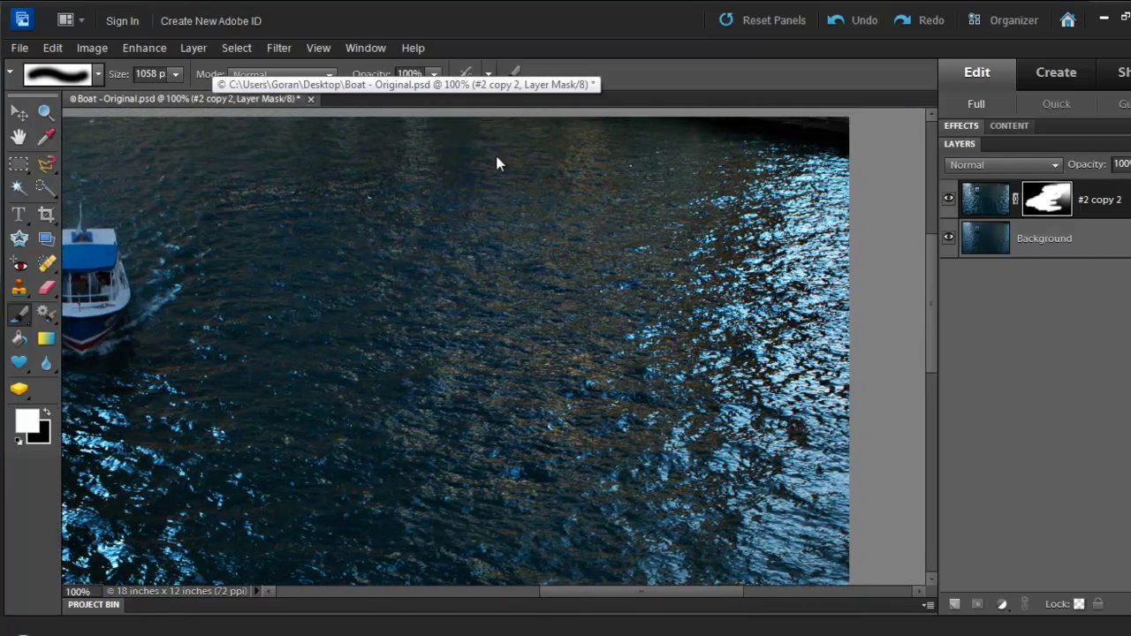
Set the brush opacity to 30% and the brush size to 169 px
click(434, 74)
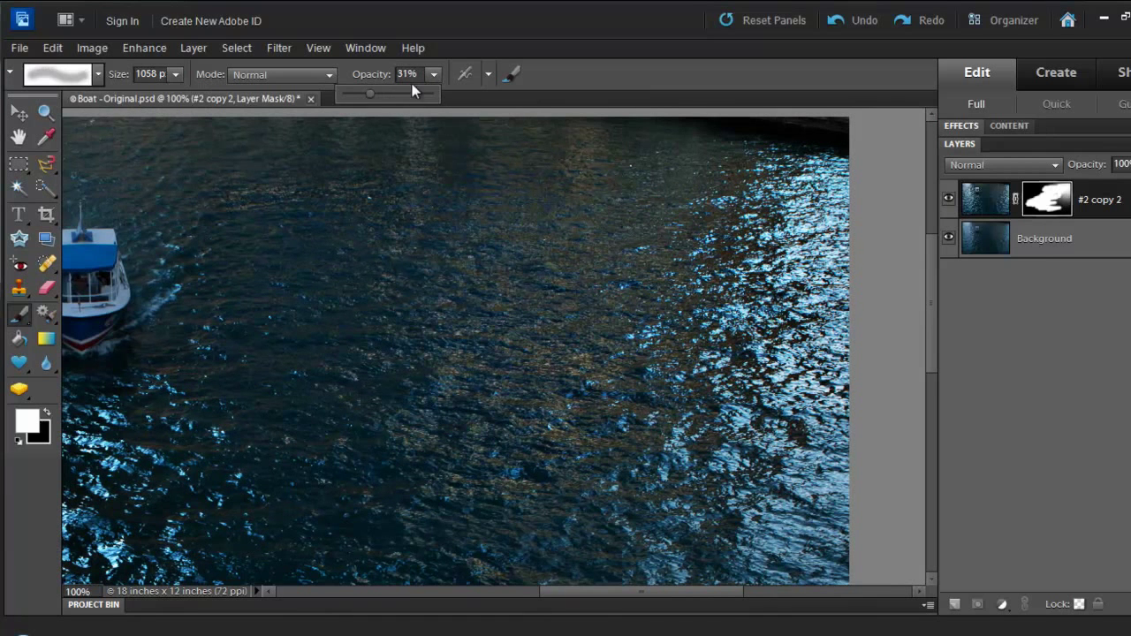
click(406, 75)
text(30)
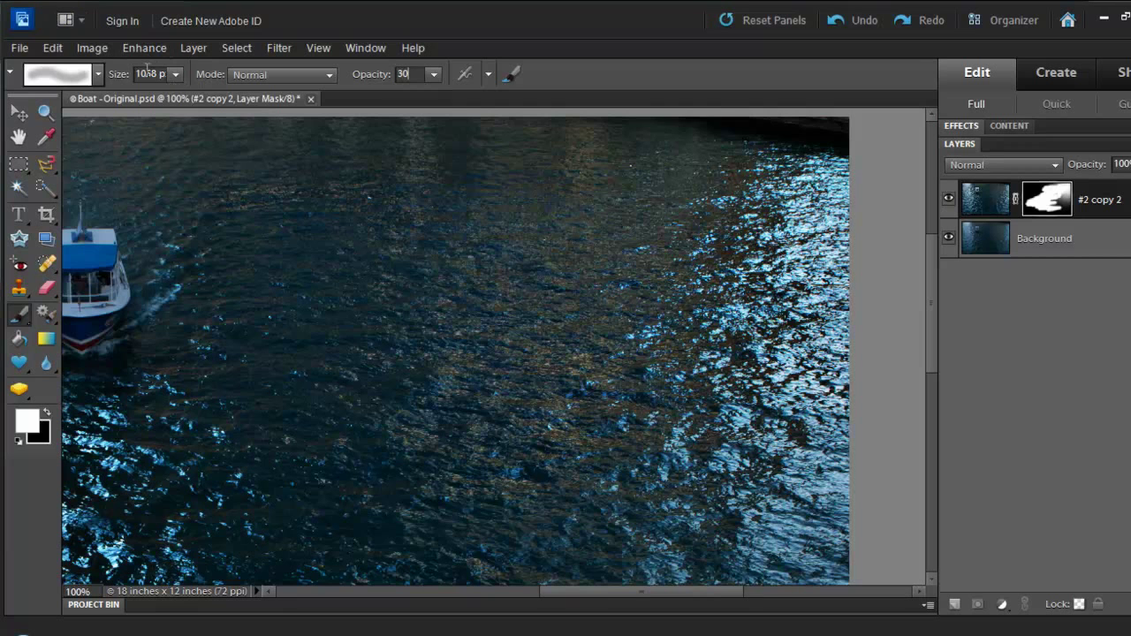
click(176, 76)
drag(149, 93, 168, 95)
click(633, 315)
drag(654, 266, 541, 277)
drag(596, 308, 597, 290)
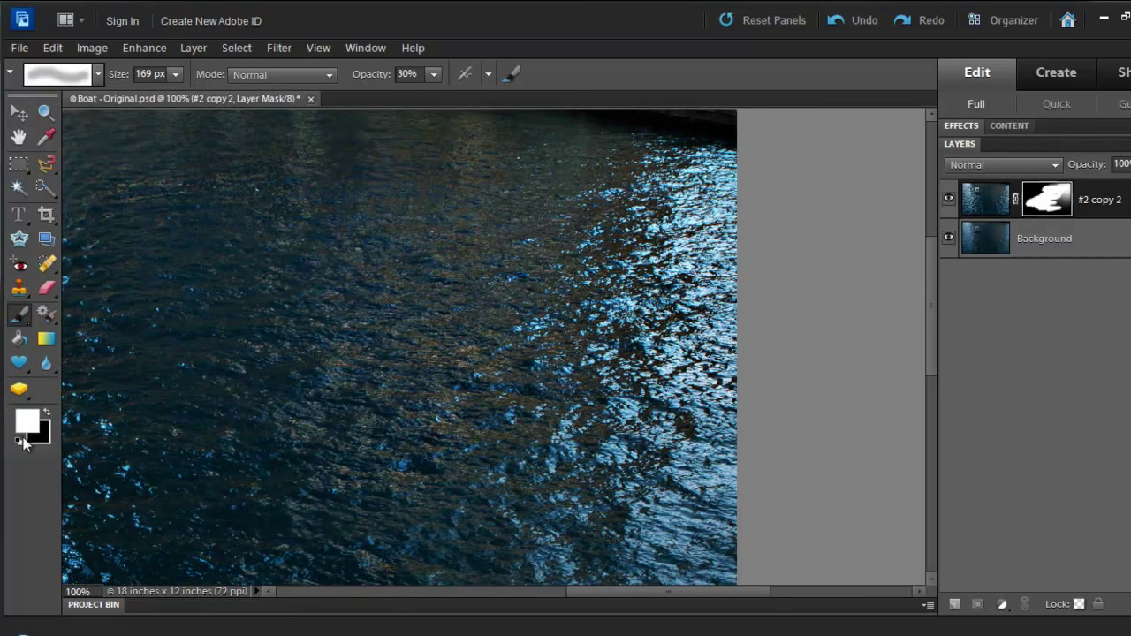
Switch the foreground color to black and soften the effect on the water at the photo's right edge and below the boat
key(x)
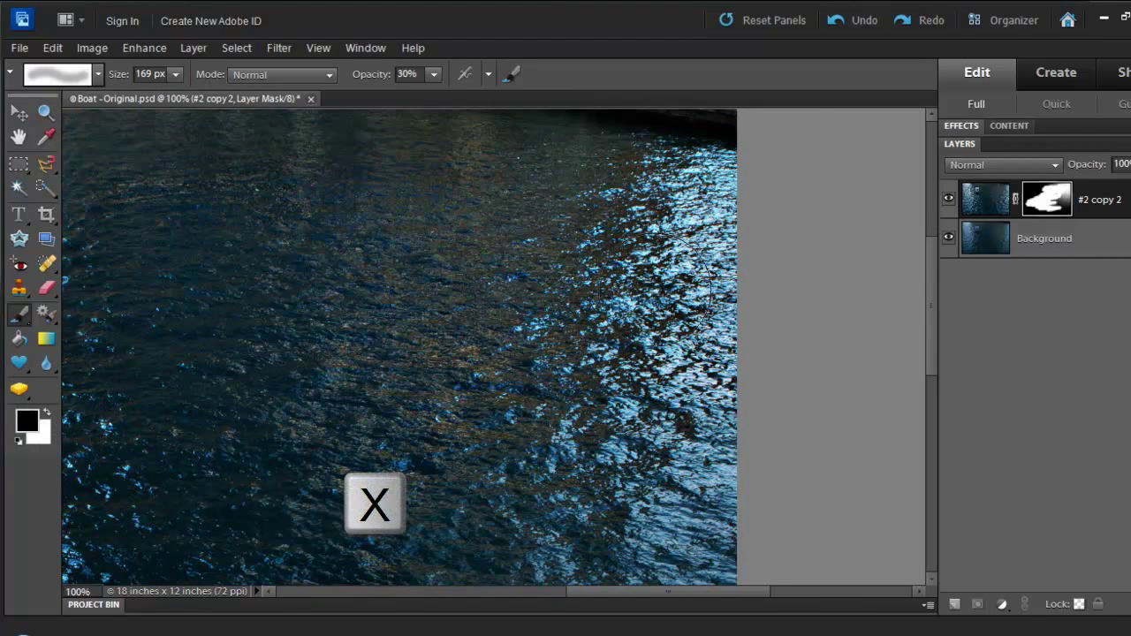
mouse_move(702, 433)
mouse_down()
mouse_move(738, 227)
mouse_move(747, 323)
mouse_move(738, 518)
mouse_up()
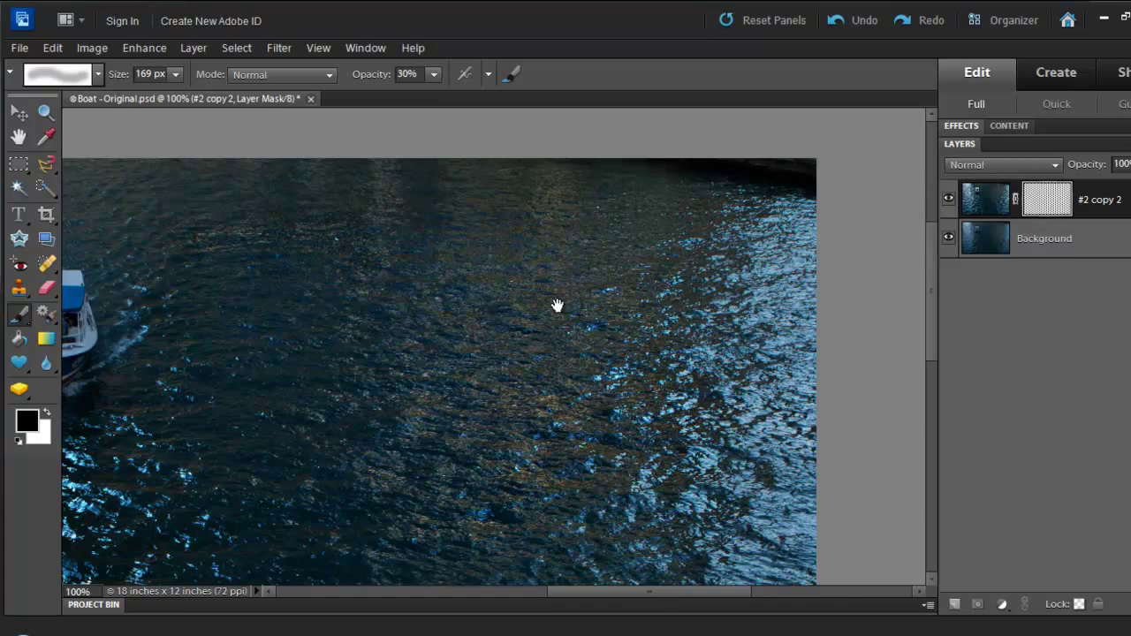
drag(556, 303, 820, 259)
drag(543, 321, 740, 223)
drag(633, 327, 694, 239)
mouse_move(435, 333)
mouse_down()
mouse_move(439, 388)
mouse_move(552, 440)
mouse_move(442, 309)
mouse_move(336, 328)
mouse_up()
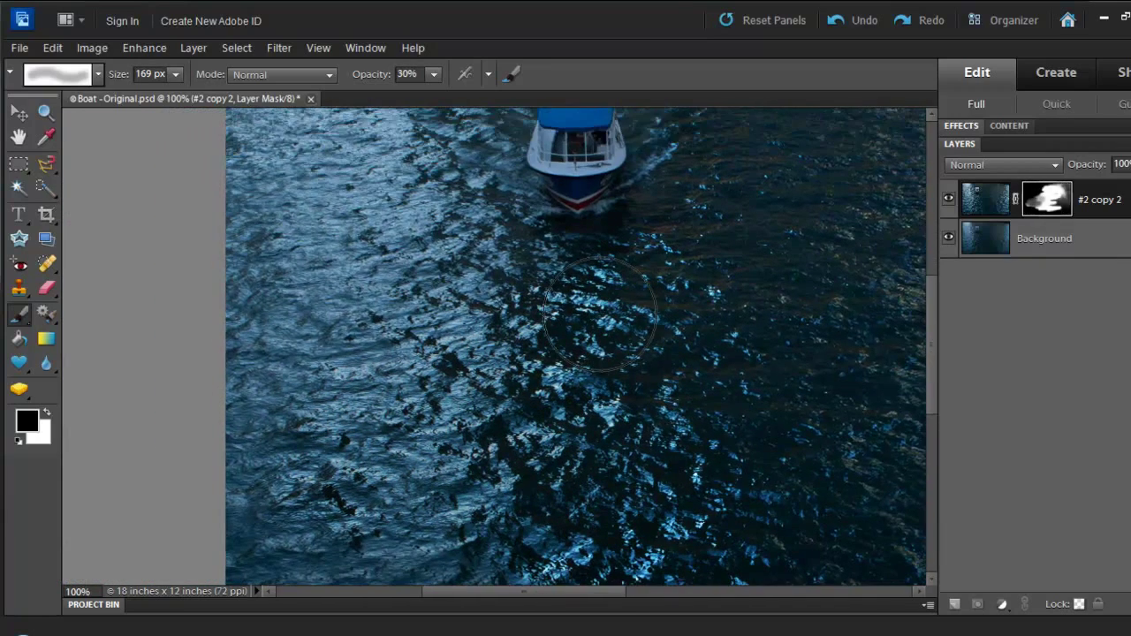
Switch the foreground color to white and paint the mask over the water left of the boat, the boat and the photo's upper edge
key(x)
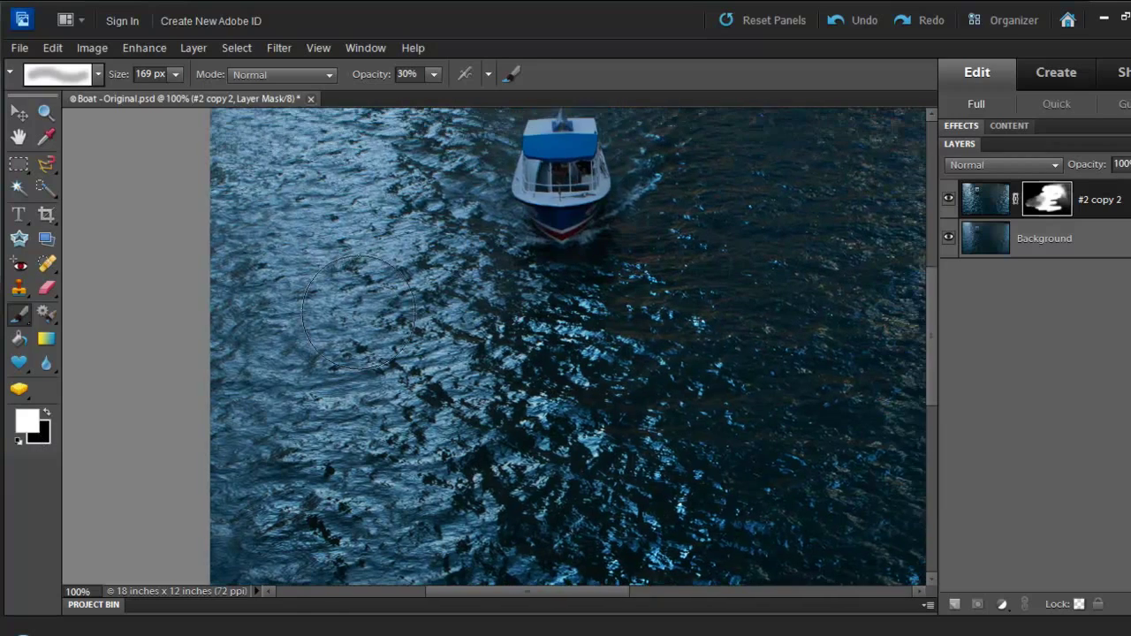
mouse_move(371, 265)
mouse_down()
mouse_move(203, 353)
mouse_move(221, 167)
mouse_up()
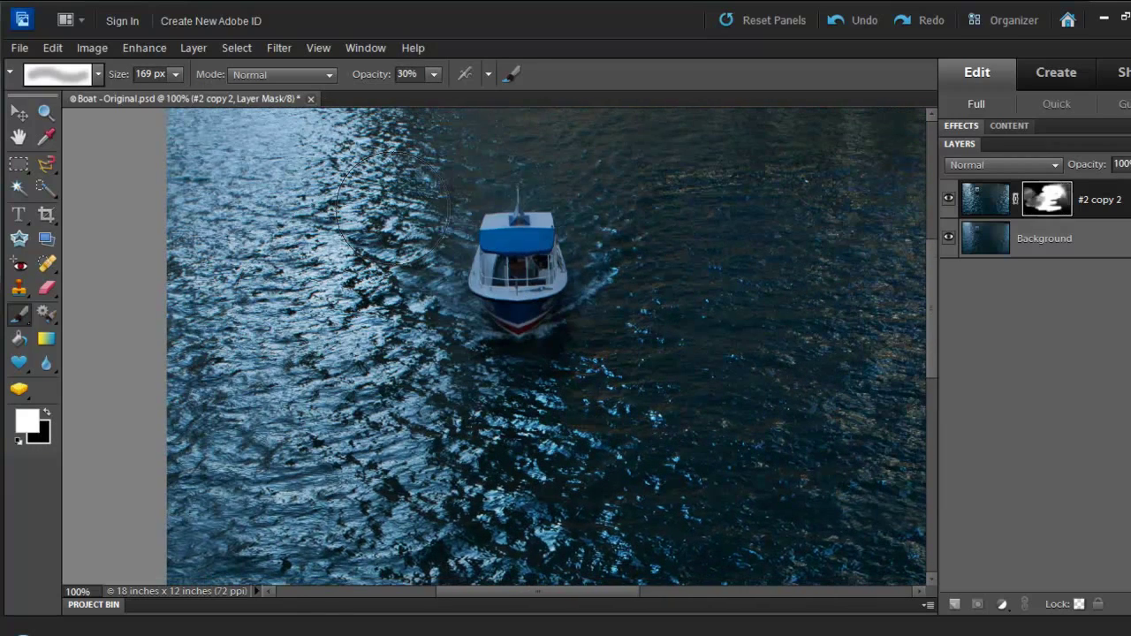
mouse_move(499, 219)
mouse_down()
mouse_move(530, 266)
mouse_move(541, 319)
mouse_move(544, 265)
mouse_up()
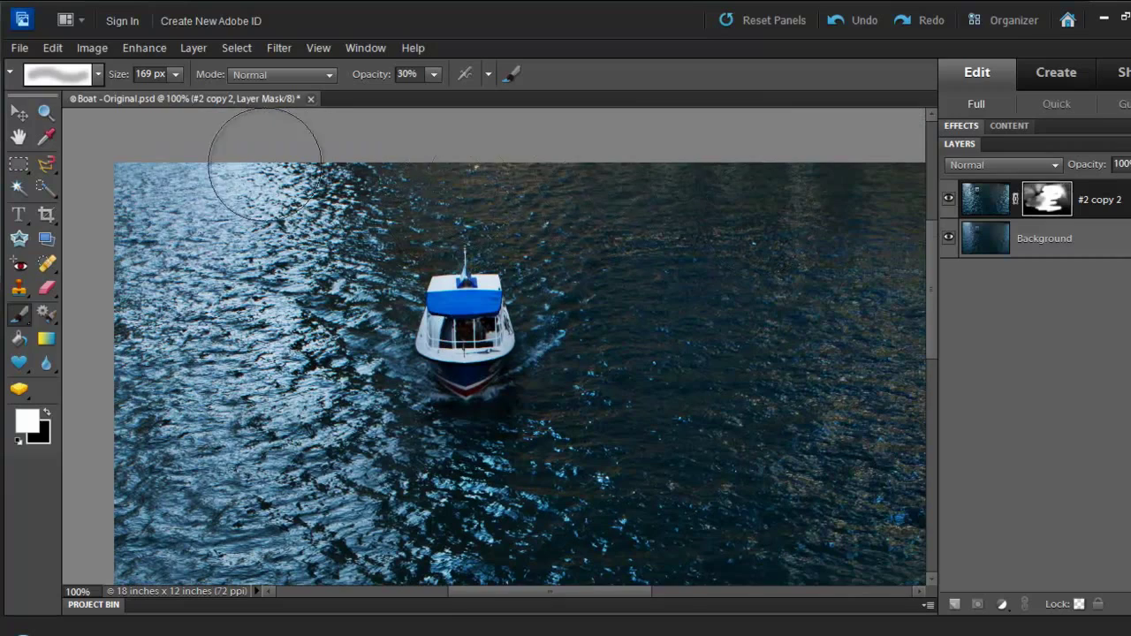
mouse_move(265, 165)
mouse_down()
mouse_move(705, 277)
mouse_move(587, 219)
mouse_up()
drag(737, 219, 614, 211)
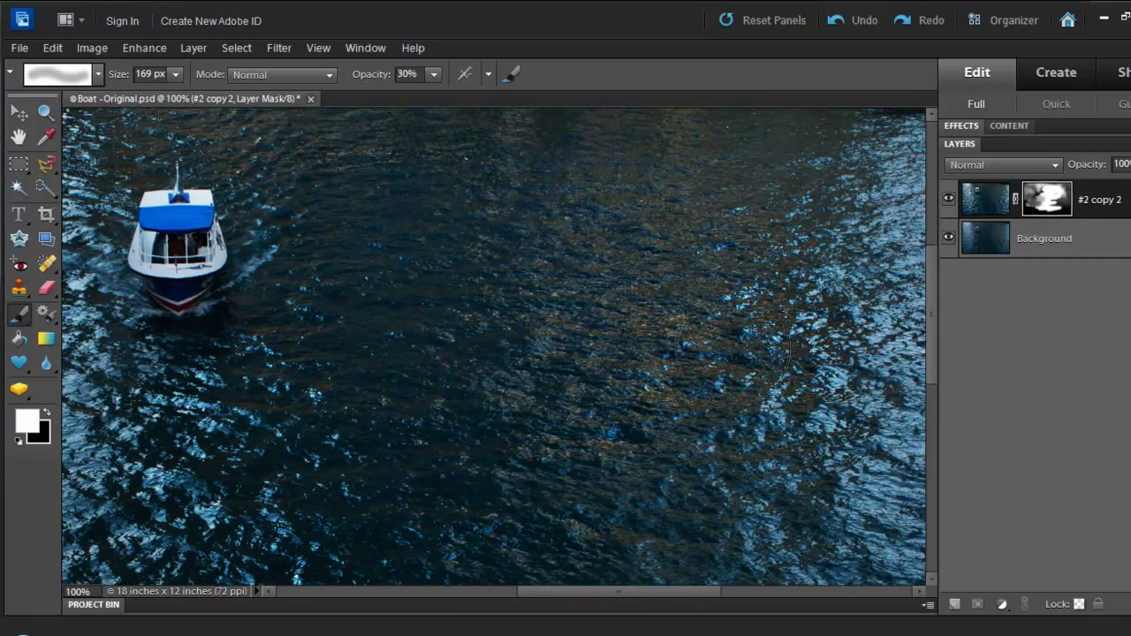
drag(442, 352, 406, 194)
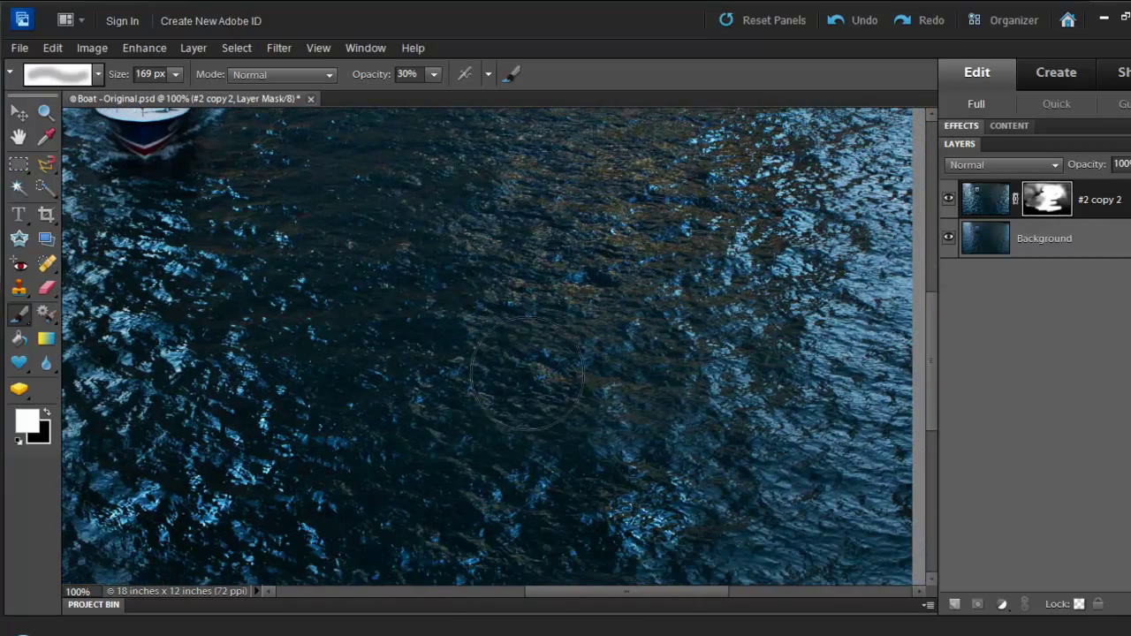
Paint white on the mask at 30% opacity over the water along the photo's bottom edge
drag(540, 474, 587, 397)
drag(652, 470, 651, 322)
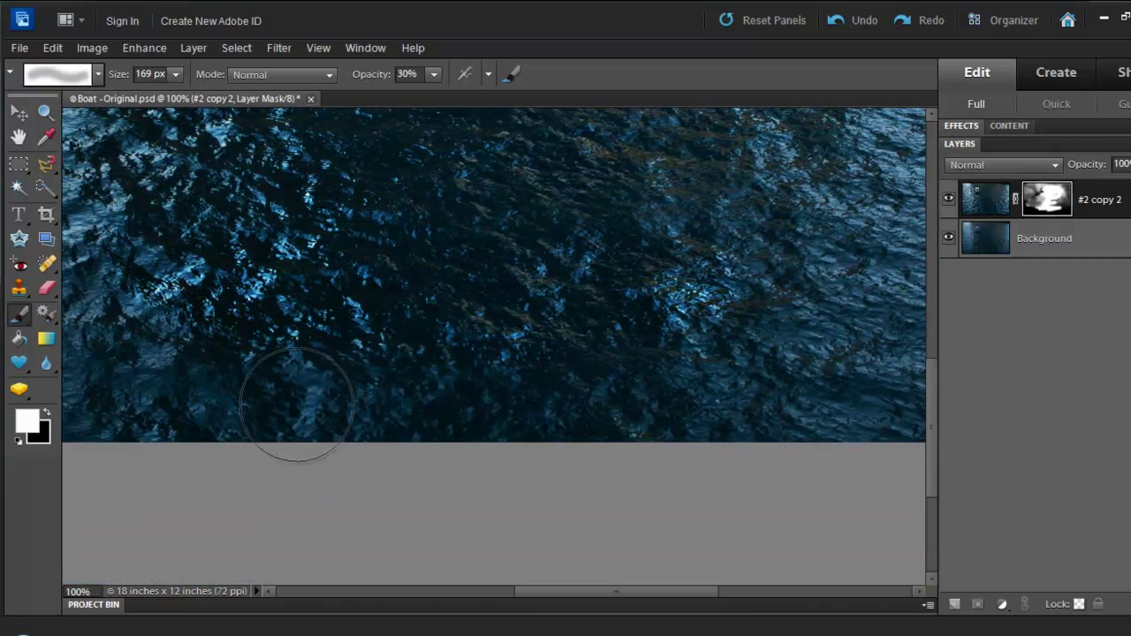
drag(73, 350, 952, 394)
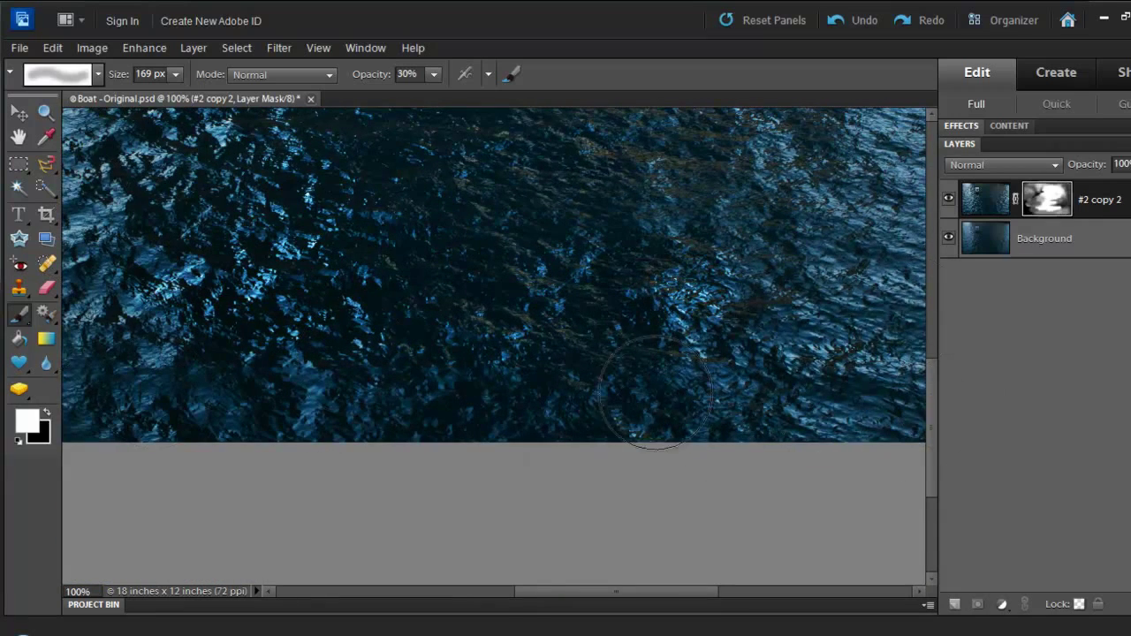
mouse_move(604, 353)
mouse_down()
mouse_move(848, 397)
mouse_move(882, 376)
mouse_up()
drag(65, 392, 232, 510)
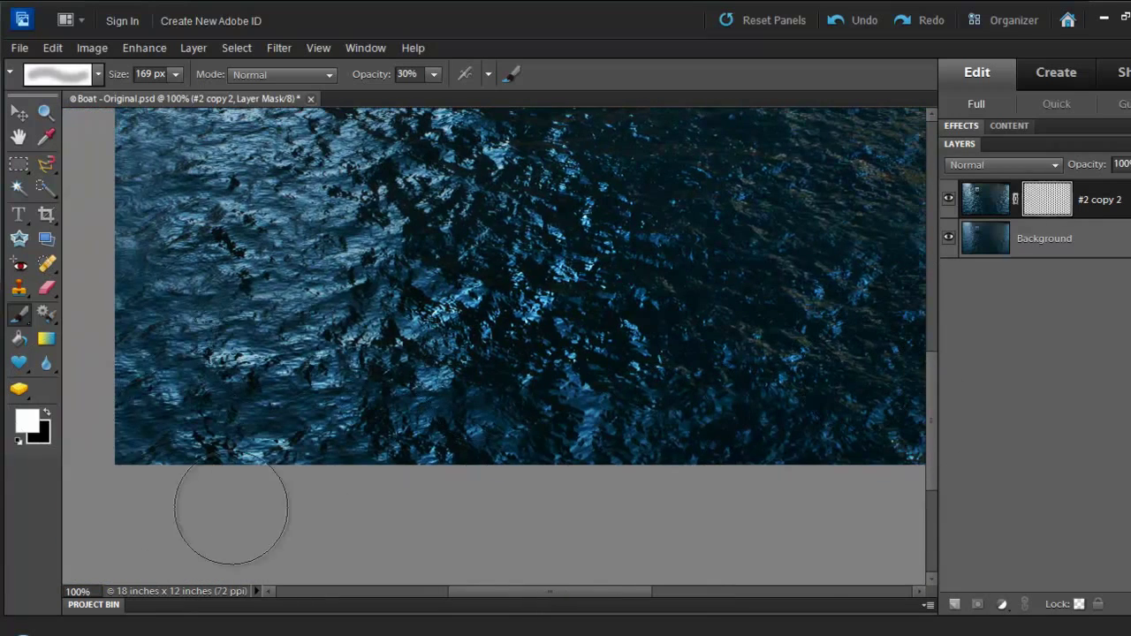
drag(575, 402, 650, 480)
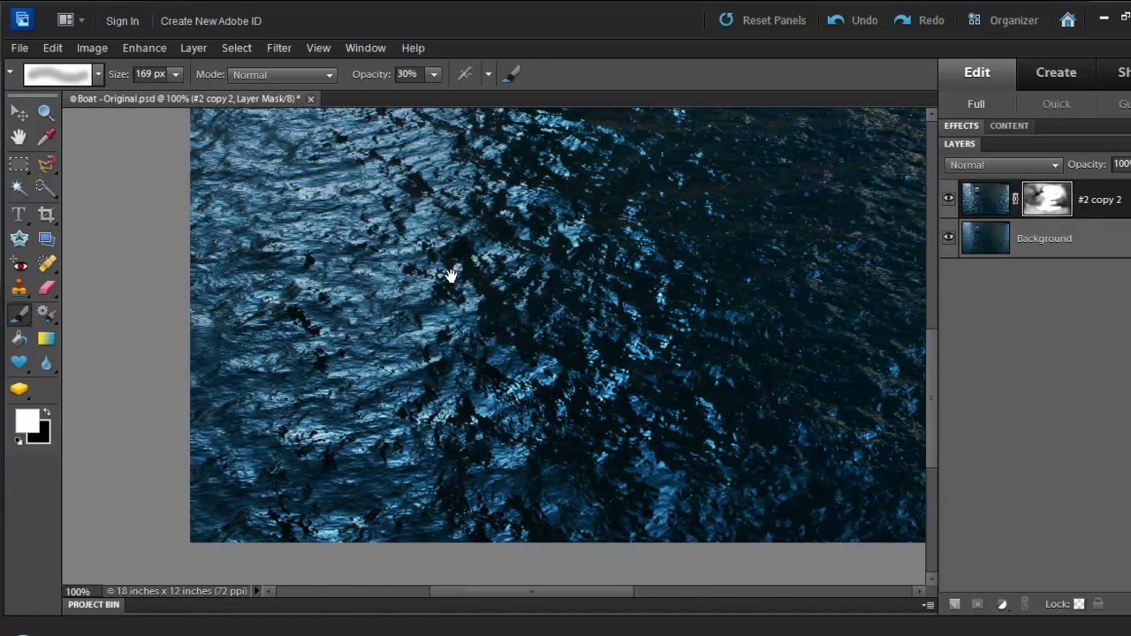
Build up white on the mask over the water on the photo's left side and below the boat
drag(452, 275, 436, 399)
drag(334, 356, 387, 389)
drag(388, 389, 409, 486)
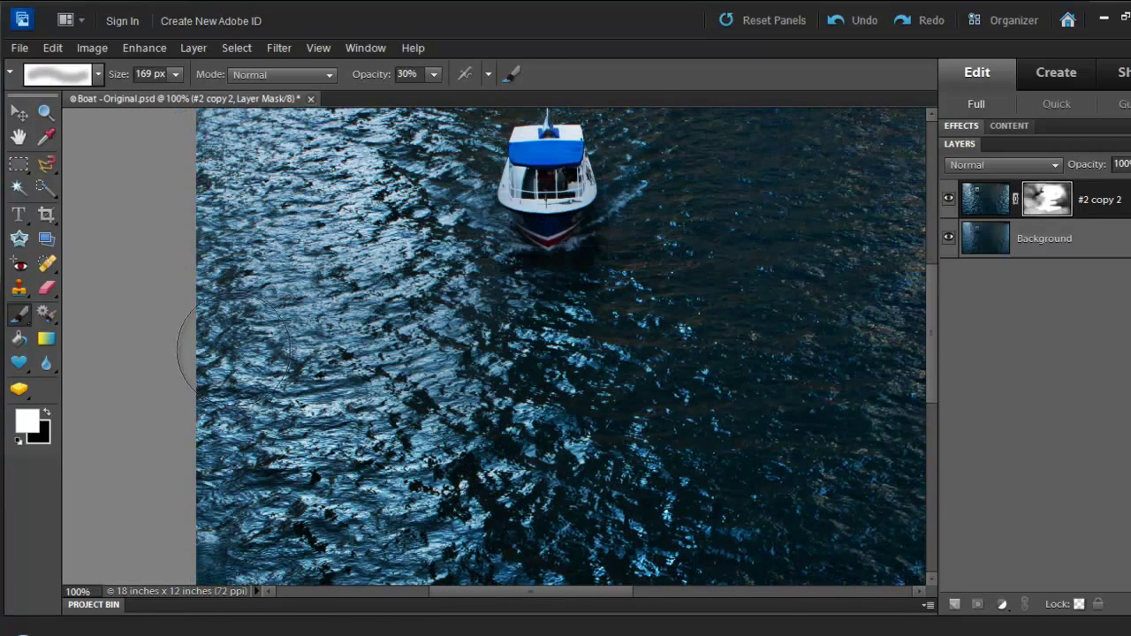
mouse_move(233, 350)
mouse_down()
mouse_move(277, 330)
mouse_move(413, 322)
mouse_up()
drag(565, 341, 548, 306)
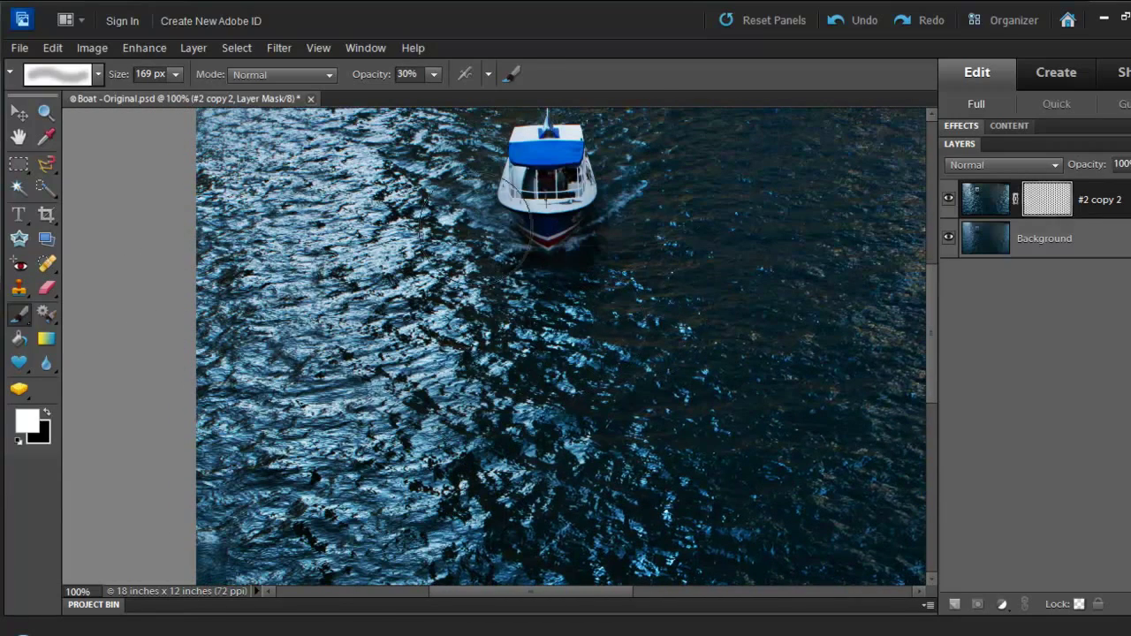
drag(751, 311, 444, 241)
mouse_move(675, 446)
mouse_down()
mouse_move(806, 485)
mouse_move(434, 513)
mouse_up()
drag(518, 413, 443, 250)
Build up white on the mask over the water in the photo's lower-right area and along its right edge
drag(278, 529, 806, 488)
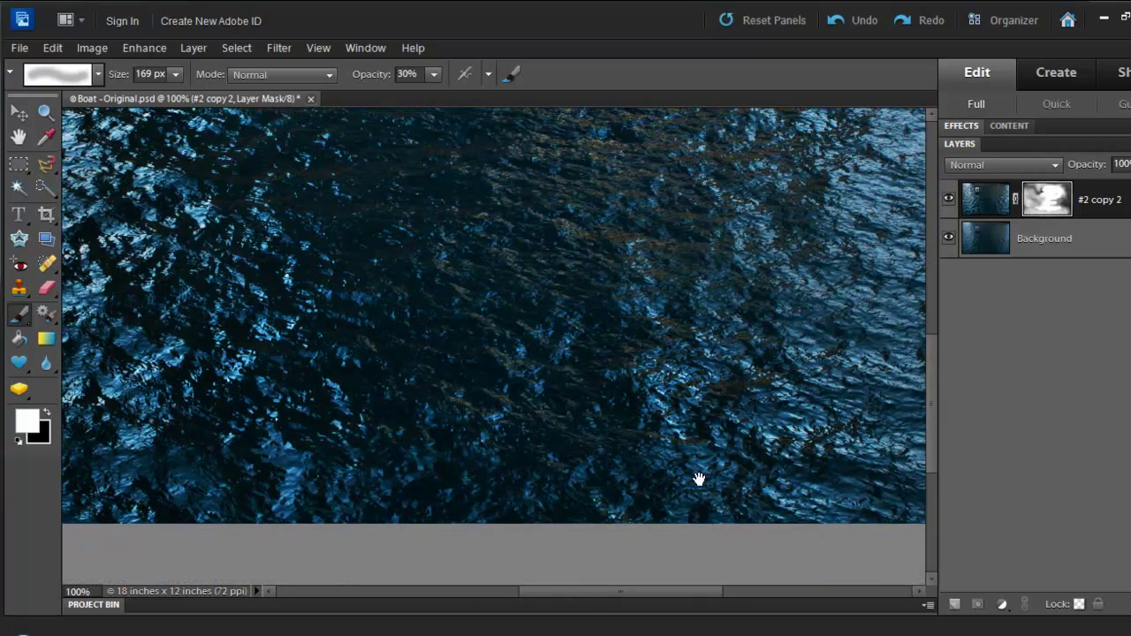
drag(700, 479, 452, 418)
drag(610, 337, 682, 436)
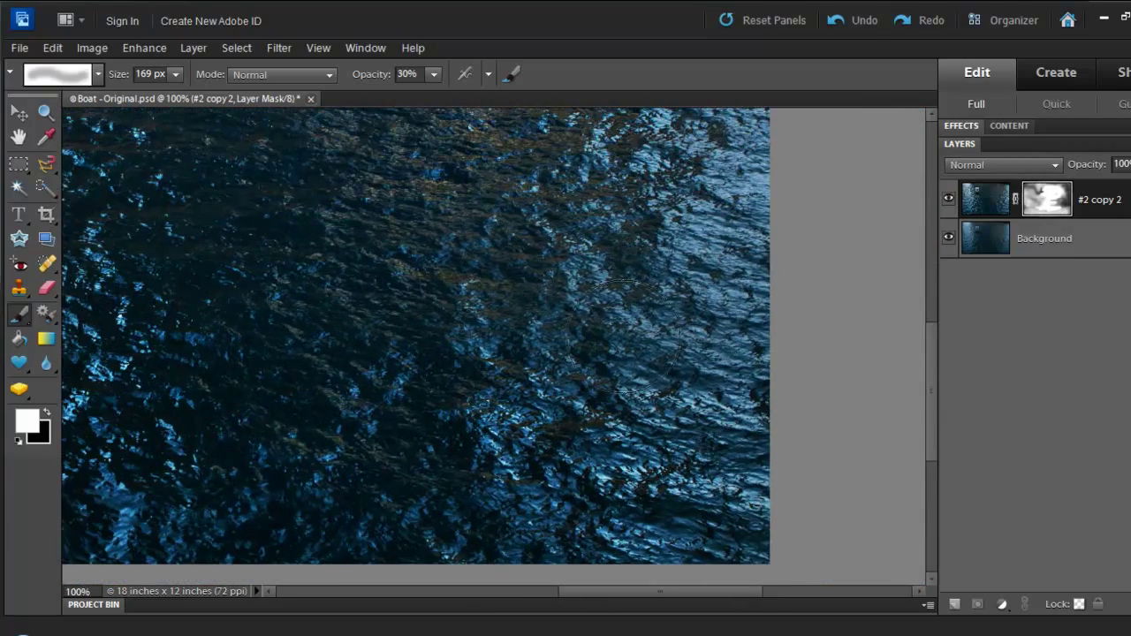
mouse_move(587, 391)
mouse_down()
mouse_move(521, 381)
mouse_move(707, 300)
mouse_up()
drag(762, 248, 828, 462)
drag(832, 214, 800, 155)
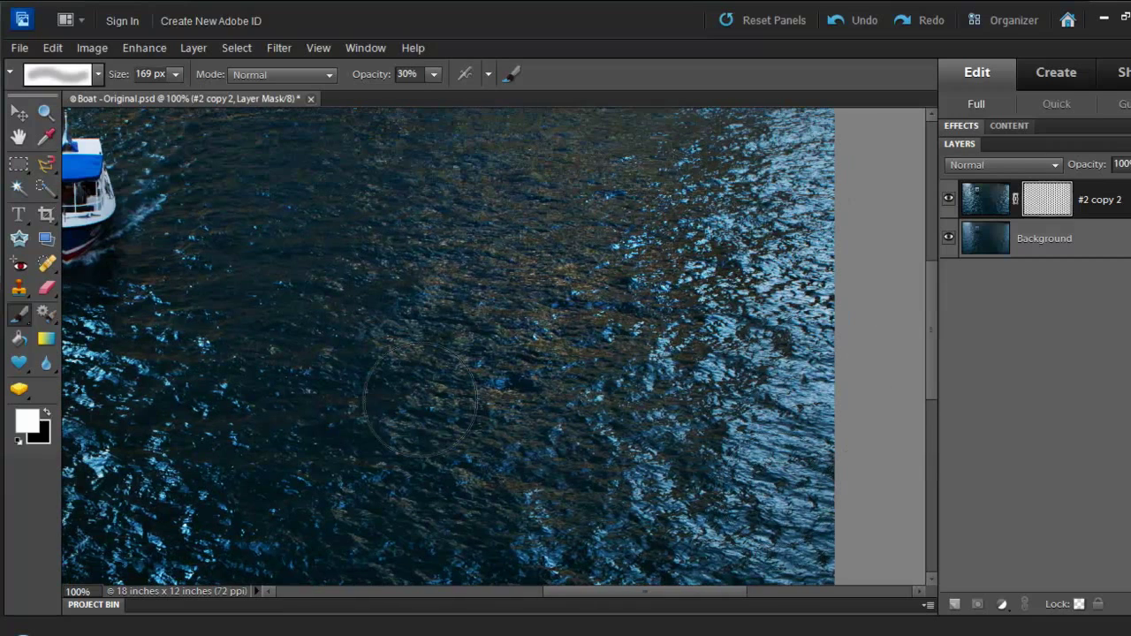
Paint white on the mask over the water in the upper part of the photo
mouse_move(422, 397)
mouse_down()
mouse_move(463, 251)
mouse_move(562, 375)
mouse_move(292, 212)
mouse_up()
mouse_move(261, 137)
mouse_down()
mouse_move(934, 154)
mouse_move(924, 156)
mouse_up()
drag(708, 174, 767, 372)
drag(382, 203, 652, 244)
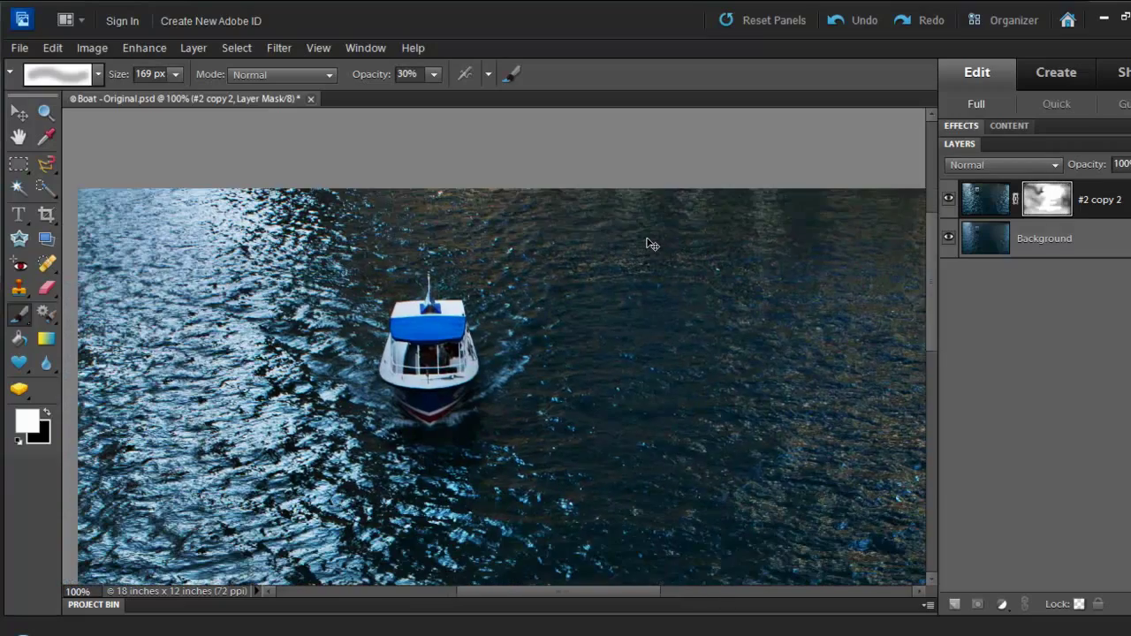
View the photo at 66.7% and compare it with the #2 copy 2 layer hidden and shown
key(ctrl+minus)
mouse_move(644, 333)
mouse_down()
mouse_move(520, 192)
mouse_move(563, 240)
mouse_move(574, 224)
mouse_up()
key(ctrl+plus)
key(ctrl+minus)
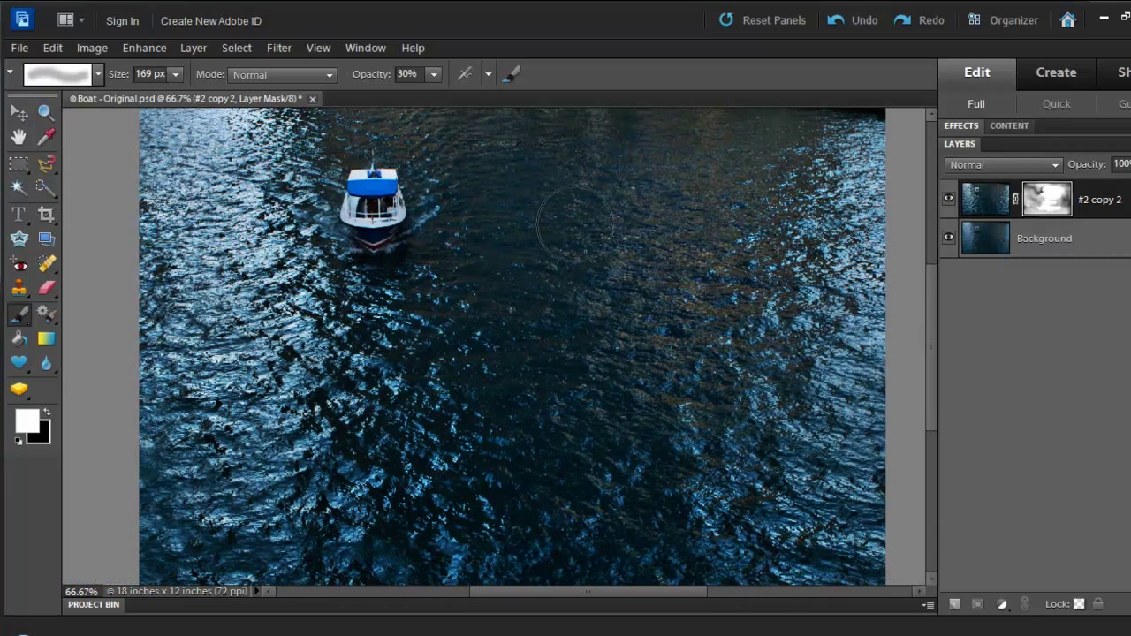
click(947, 203)
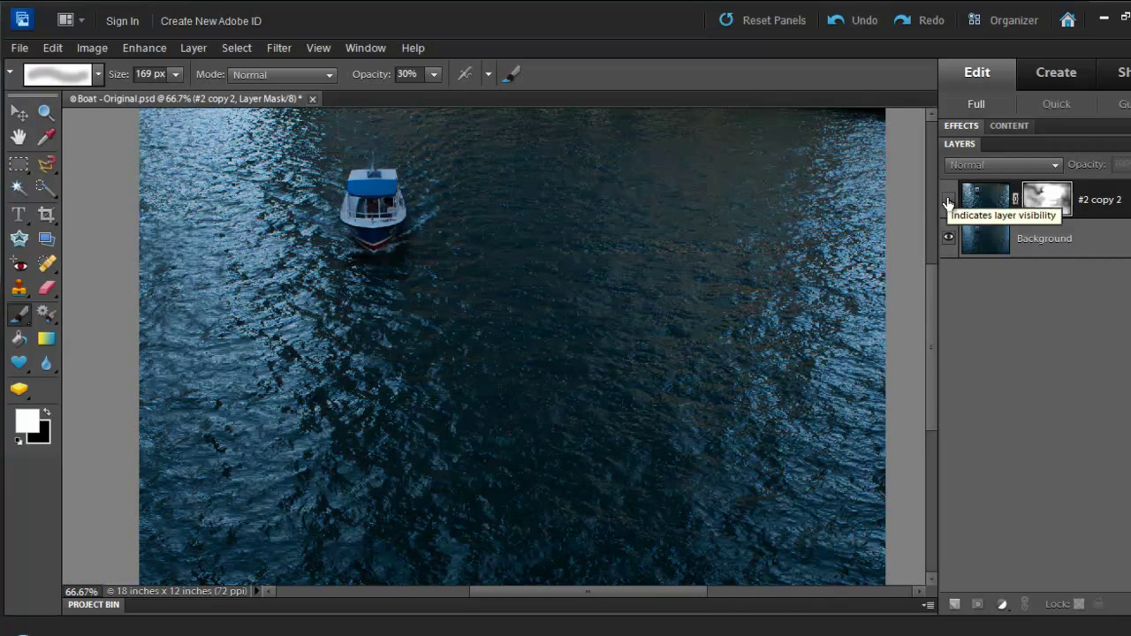
click(947, 204)
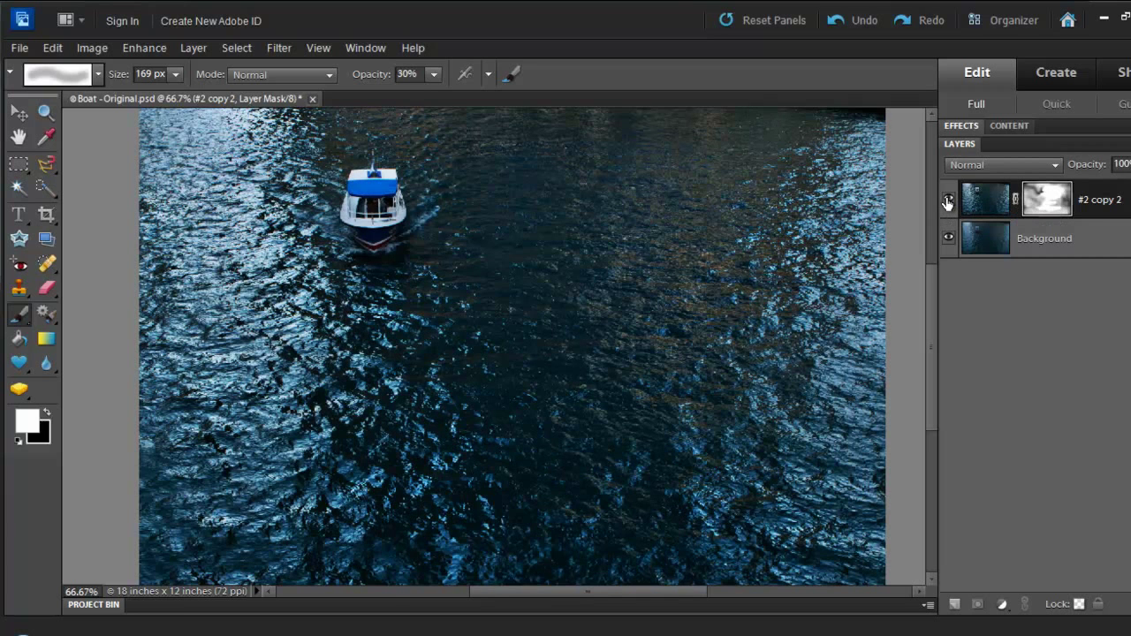